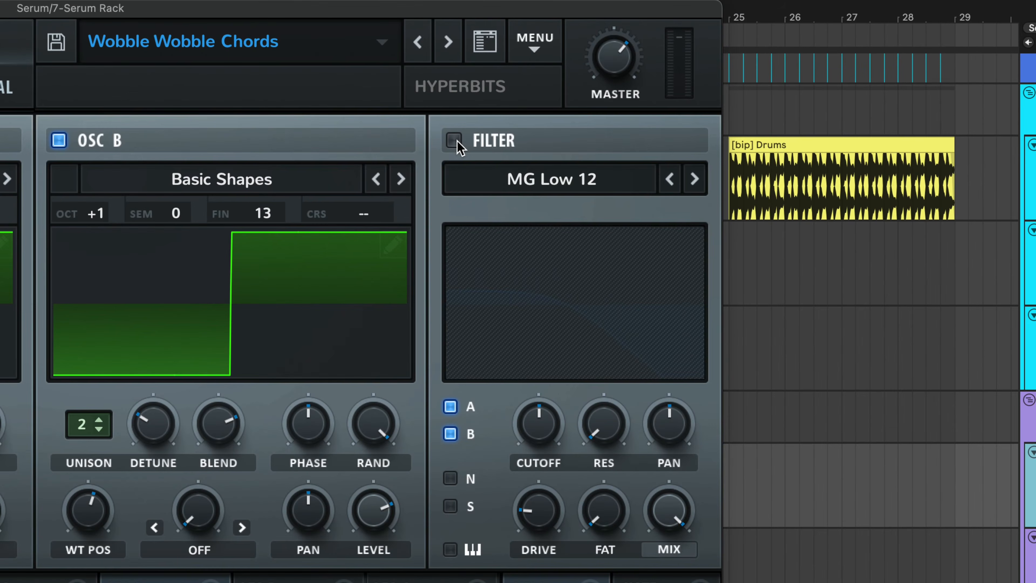
- Enable the MG Low 12 filter, adjust its cutoff and assign LFO 2 to modulate the cutoff
{"action": "left_click", "coordinate": [712, 76]}
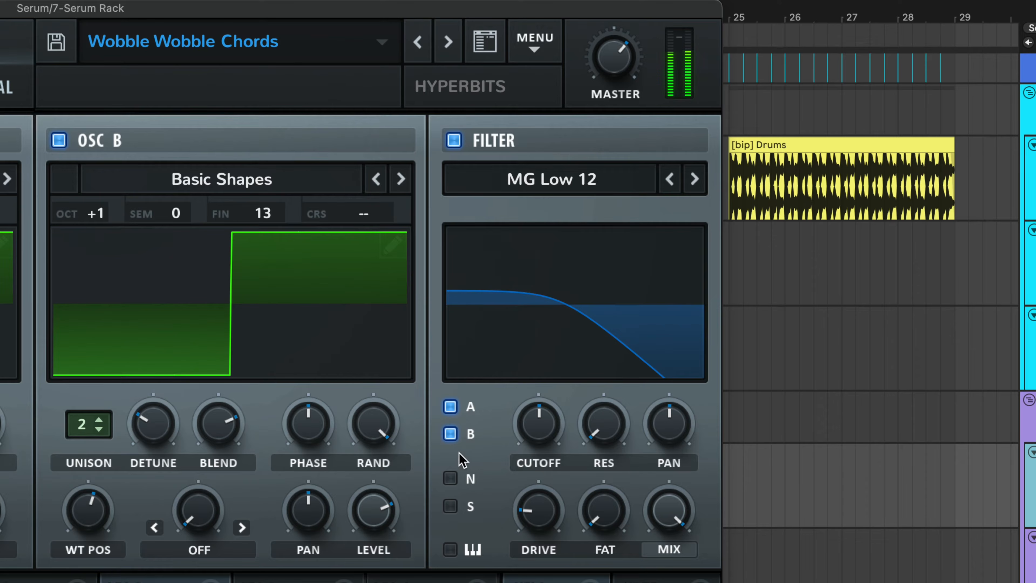
{"action": "left_click_drag", "start_coordinate": [538, 447], "coordinate": [548, 421]}
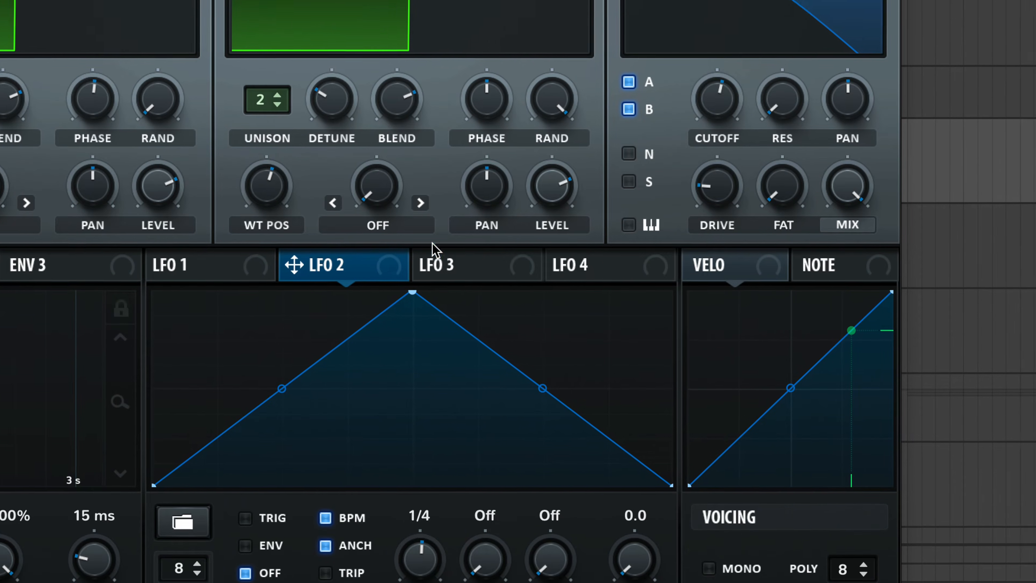
{"action": "left_click_drag", "start_coordinate": [296, 265], "coordinate": [709, 131]}
{"action": "left_click_drag", "start_coordinate": [497, 282], "coordinate": [497, 294]}
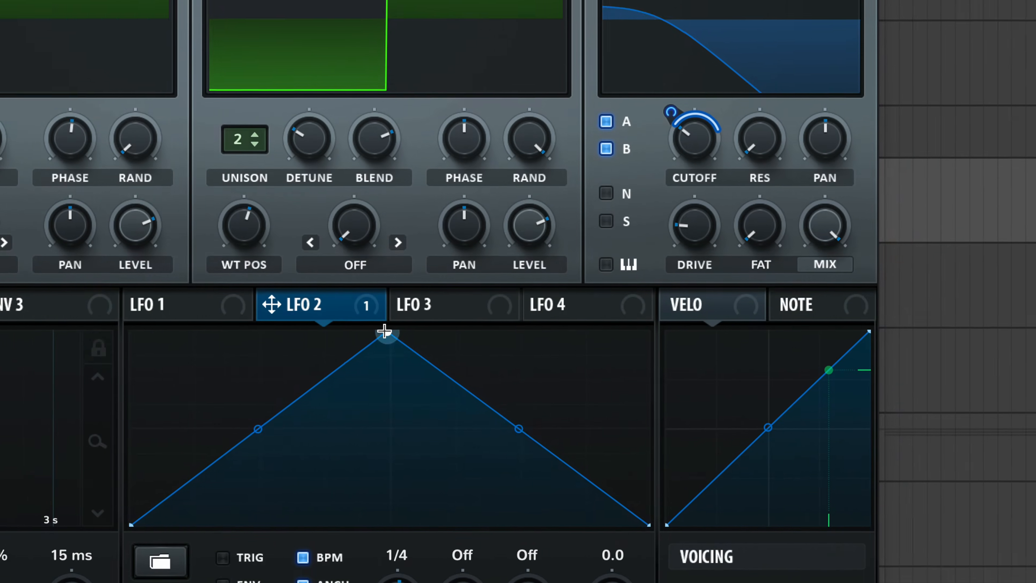
- Reshape LFO 2 into a falling ramp and run it in trigger mode, unsynced from tempo, at 2.4 Hz
{"action": "left_click_drag", "start_coordinate": [200, 438], "coordinate": [0, 423]}
{"action": "left_click_drag", "start_coordinate": [302, 224], "coordinate": [262, 224]}
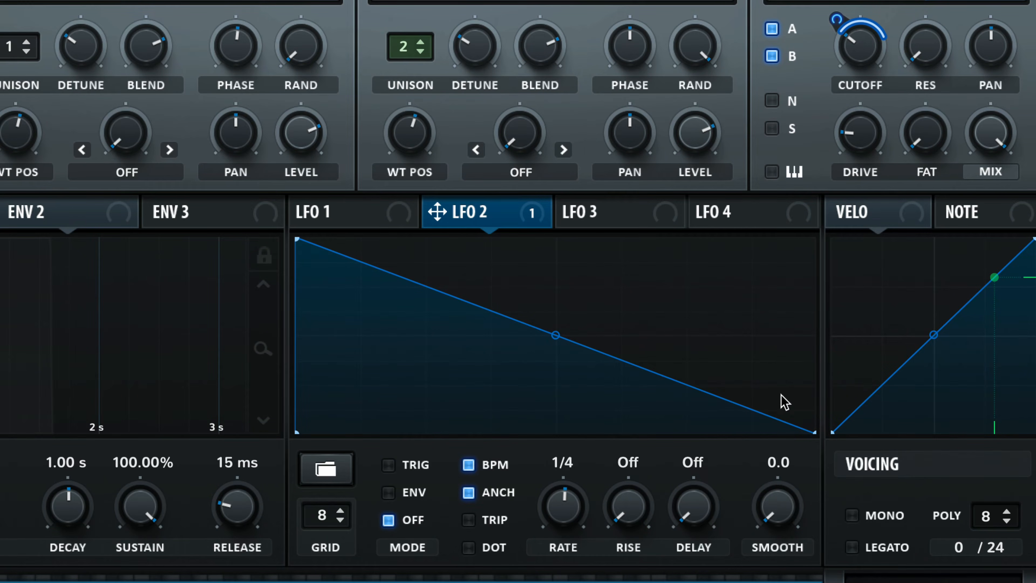
{"action": "left_click", "coordinate": [389, 466]}
{"action": "left_click", "coordinate": [470, 465]}
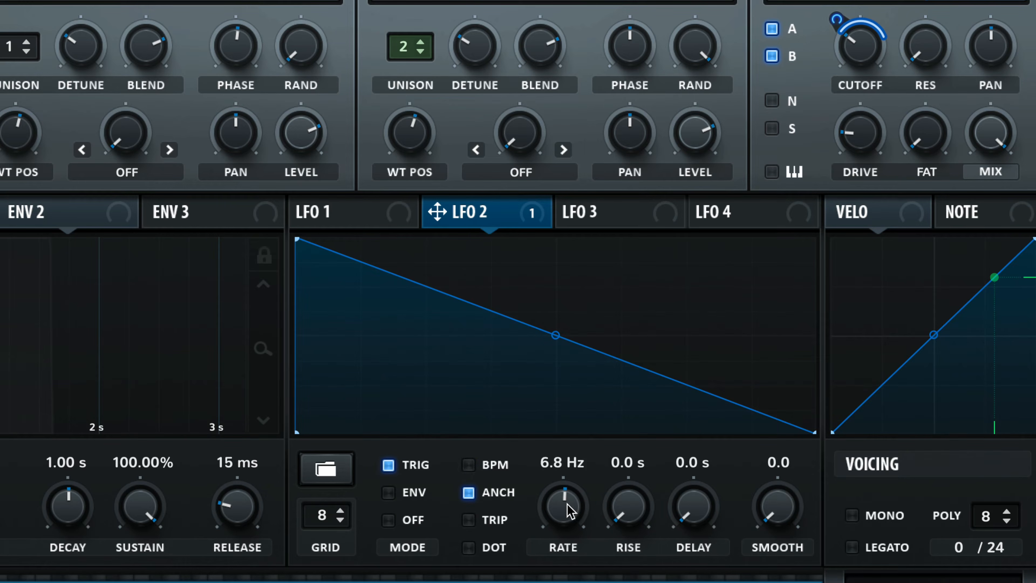
{"action": "left_click_drag", "start_coordinate": [568, 513], "coordinate": [581, 496]}
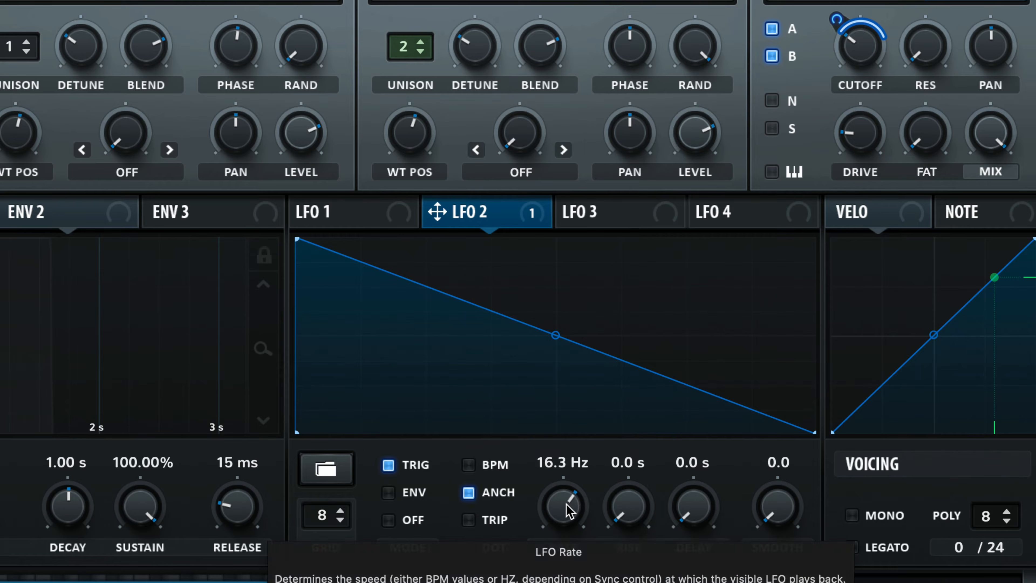
{"action": "left_click_drag", "start_coordinate": [571, 509], "coordinate": [566, 552]}
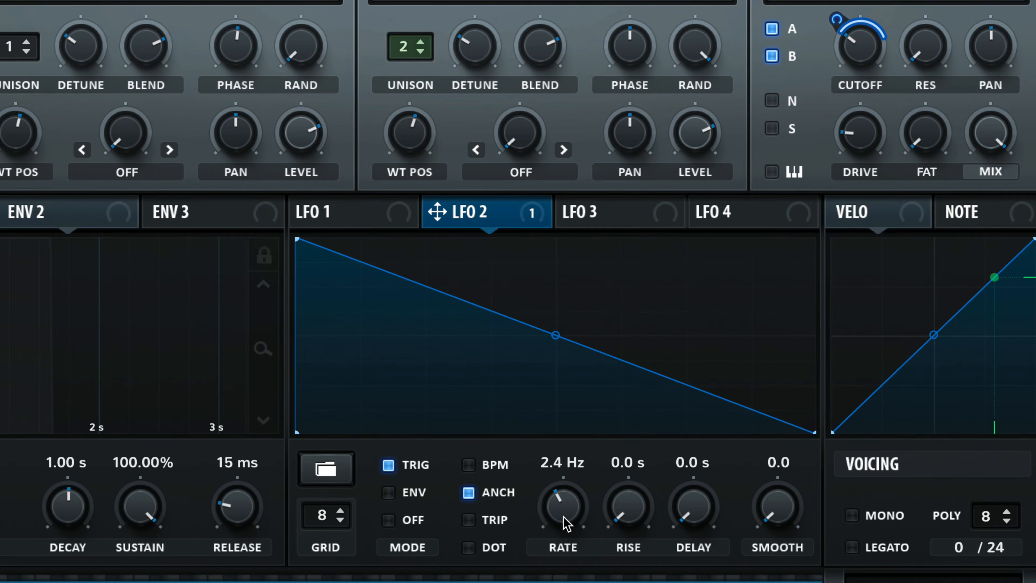
- Modulate LFO 2's rate with envelope 2 and set that envelope's decay to 1.01 s and sustain to 39.83%
{"action": "left_click", "coordinate": [27, 200]}
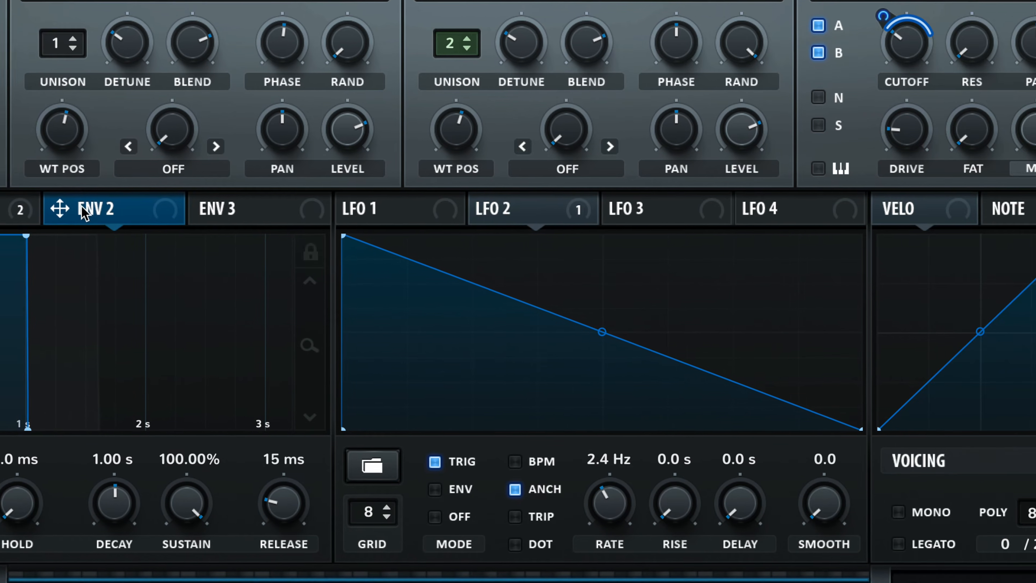
{"action": "left_click_drag", "start_coordinate": [92, 222], "coordinate": [547, 463]}
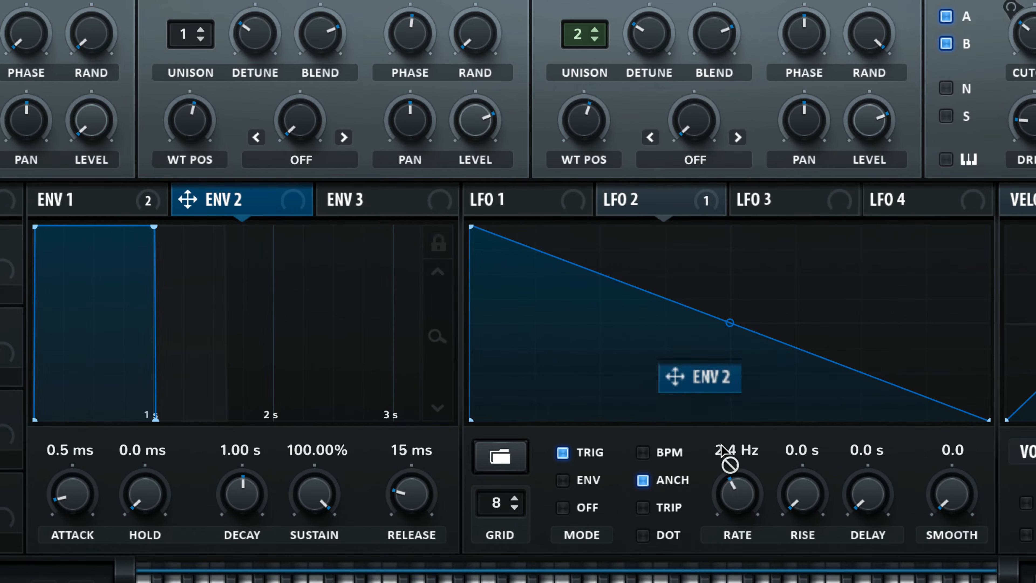
{"action": "left_click_drag", "start_coordinate": [722, 451], "coordinate": [721, 481]}
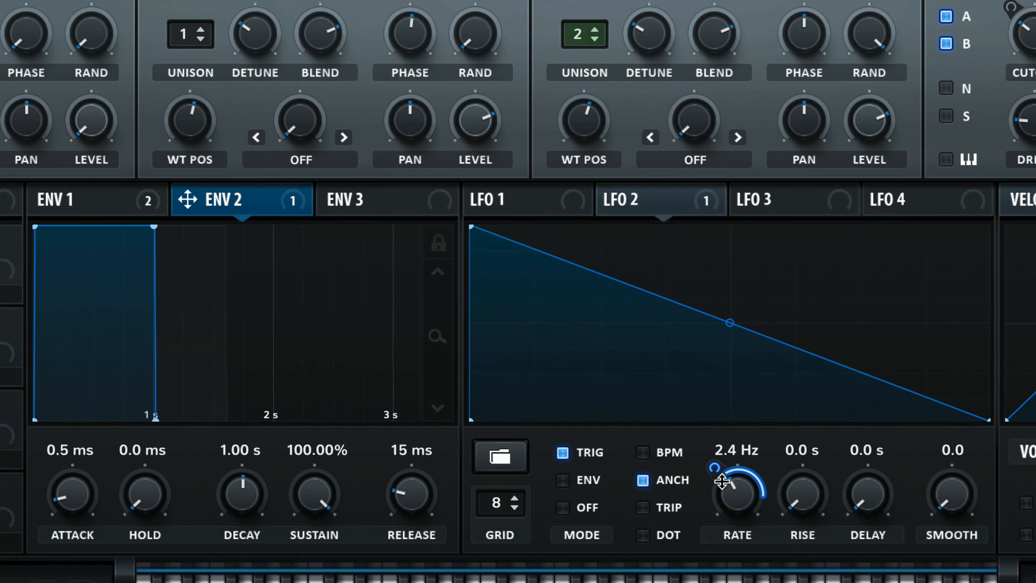
{"action": "left_click_drag", "start_coordinate": [155, 226], "coordinate": [156, 314]}
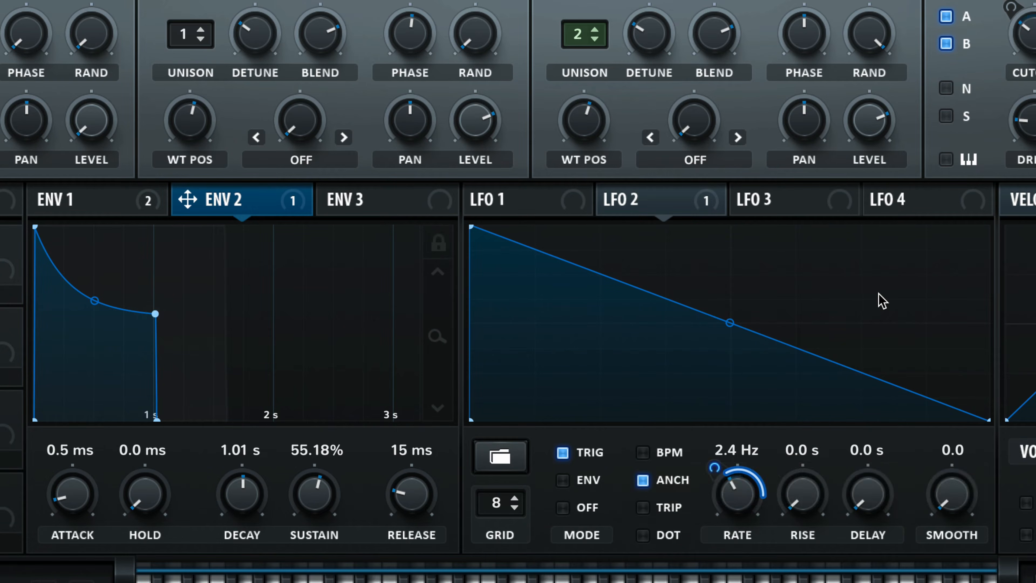
{"action": "left_click_drag", "start_coordinate": [156, 314], "coordinate": [158, 345]}
{"action": "left_click_drag", "start_coordinate": [100, 317], "coordinate": [100, 310]}
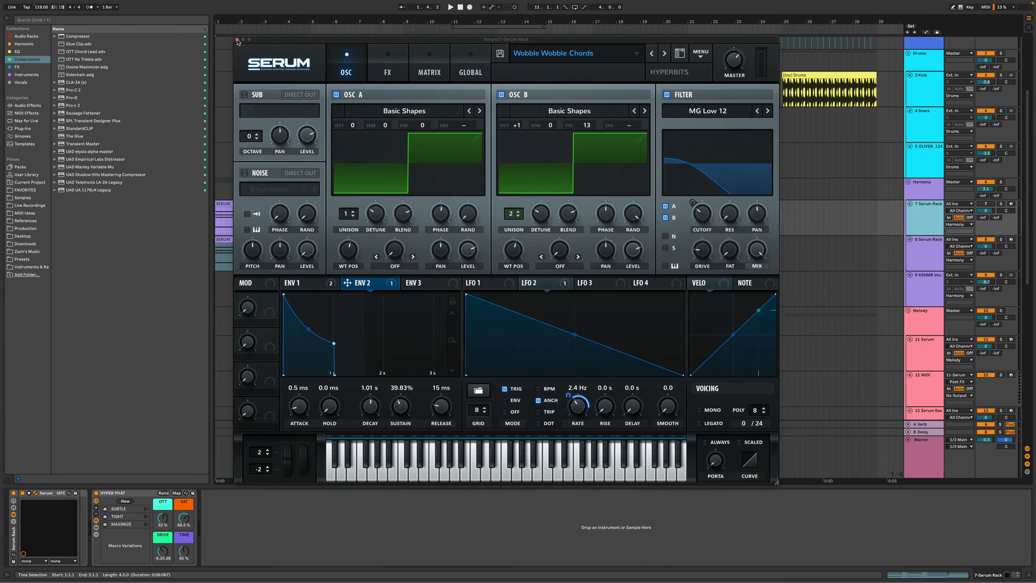
- Open the Serum instrument on track 8 in place of the first one and audition its wobble chords
{"action": "key", "text": "super+w"}
{"action": "left_click", "coordinate": [922, 250]}
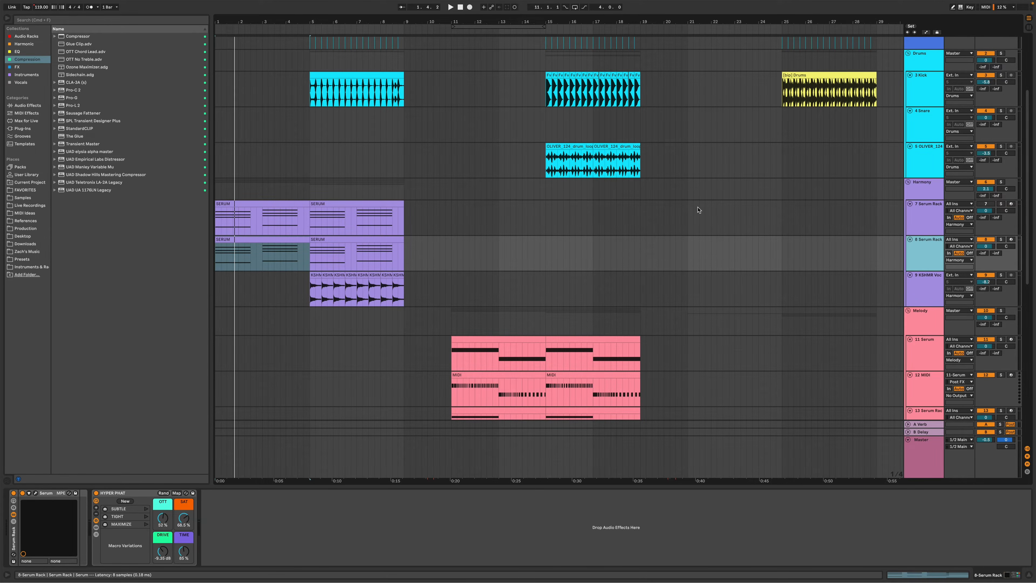
{"action": "key", "text": "super+alt+p"}
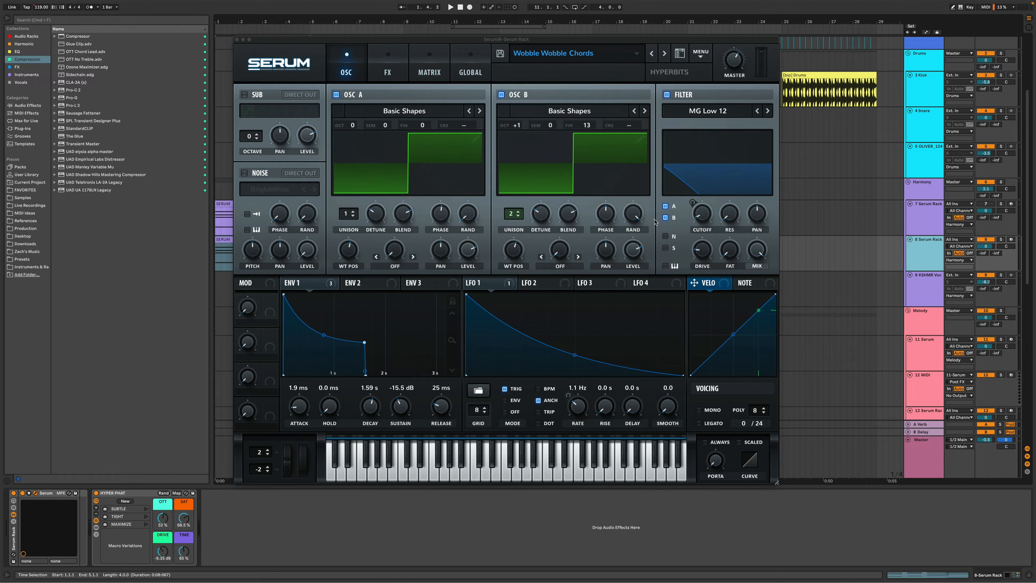
{"action": "key", "text": "space"}
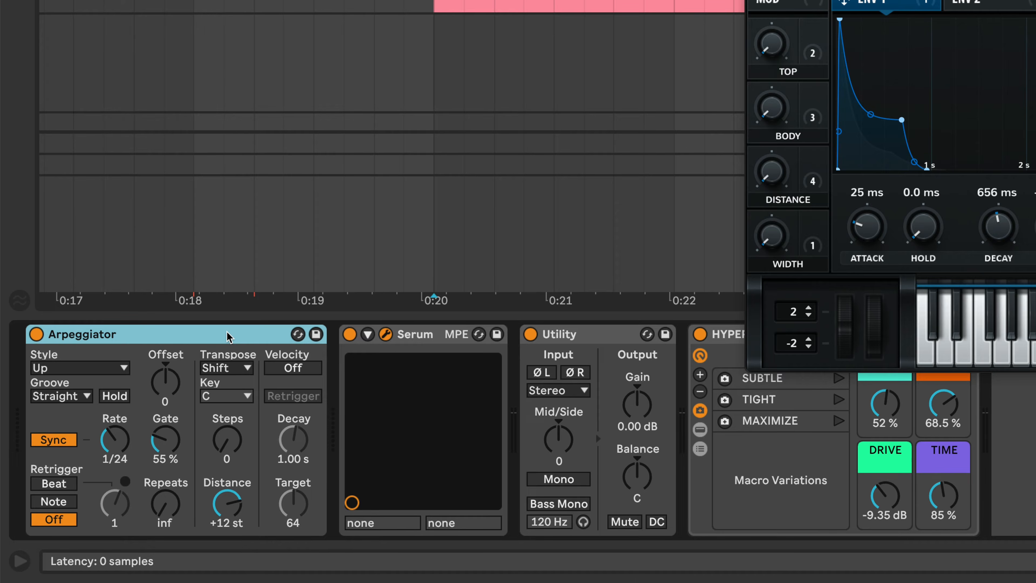
- Set the Arpeggiator's style to Chord Trigger and its rate to free-running at 240 ms
{"action": "left_click", "coordinate": [114, 369]}
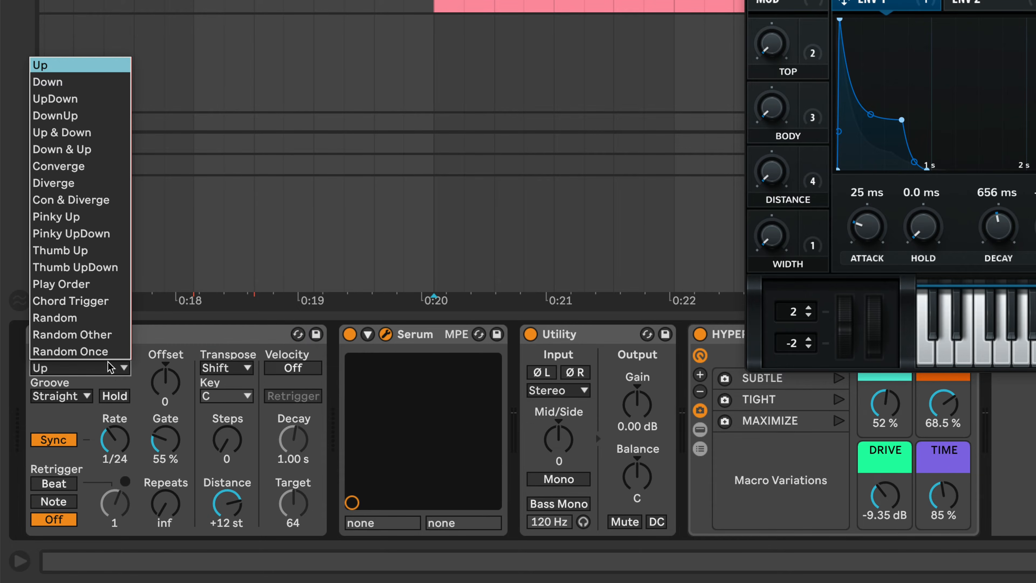
{"action": "left_click", "coordinate": [91, 302]}
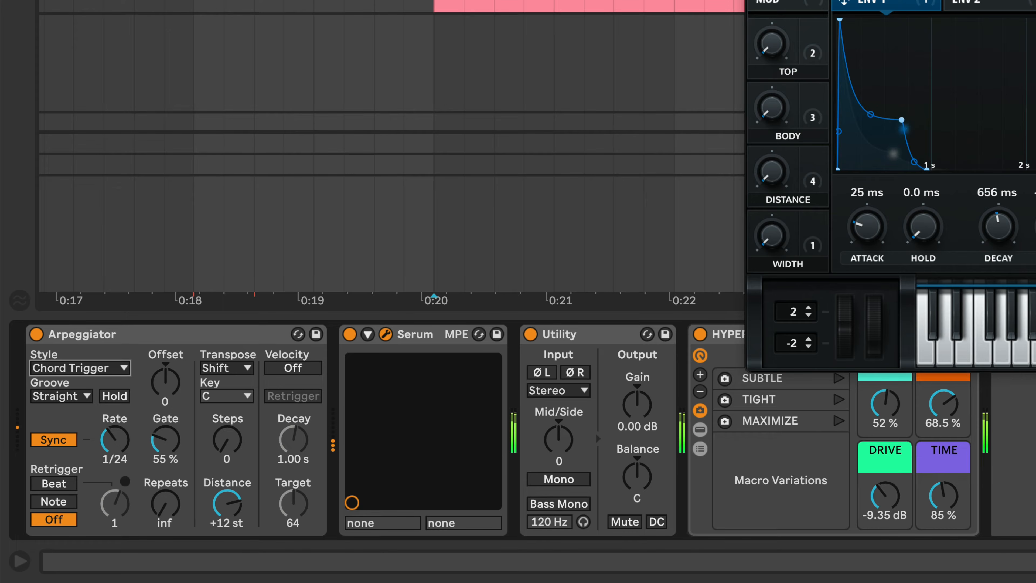
{"action": "left_click_drag", "start_coordinate": [115, 440], "coordinate": [114, 409]}
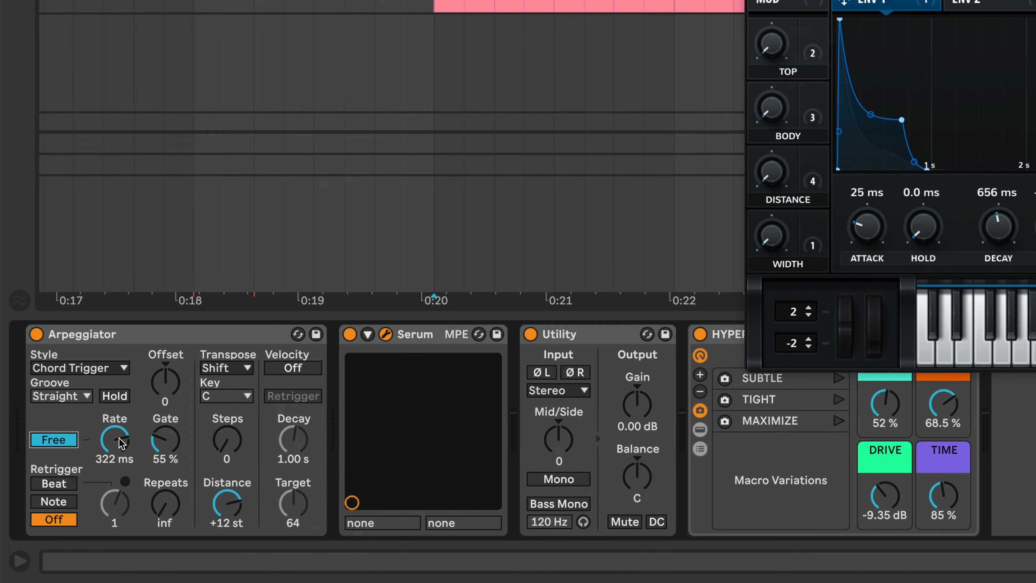
{"action": "left_click", "coordinate": [122, 443]}
{"action": "left_click_drag", "start_coordinate": [122, 443], "coordinate": [121, 421]}
{"action": "left_click_drag", "start_coordinate": [121, 420], "coordinate": [122, 451]}
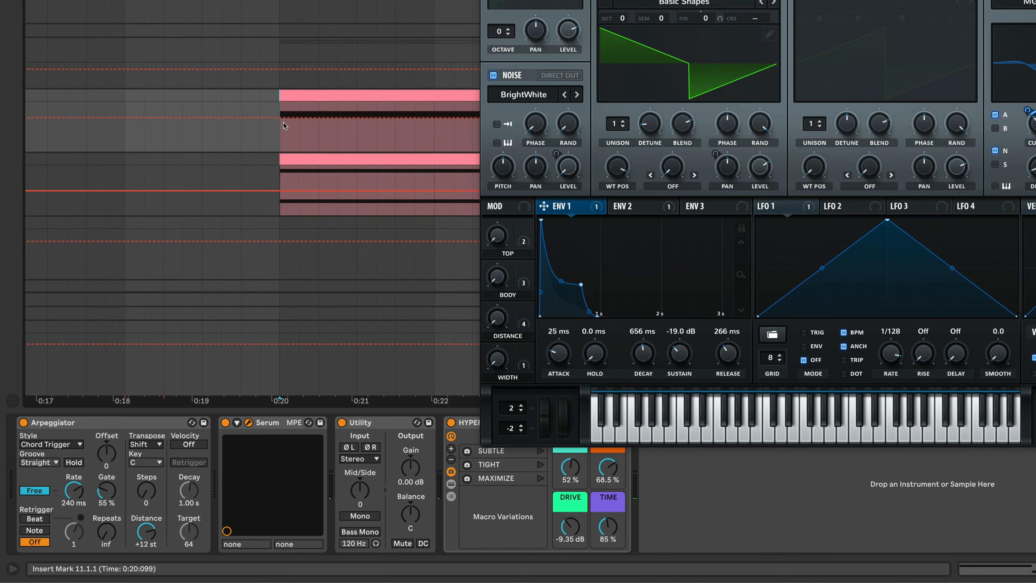
- Automate the Arpeggiator's free rate to ramp up from 0:20 to about 0:22 on the 11 Serum track, and play it back
{"action": "left_click_drag", "start_coordinate": [283, 123], "coordinate": [283, 143]}
{"action": "left_click_drag", "start_coordinate": [434, 145], "coordinate": [431, 119]}
{"action": "key", "text": "space"}
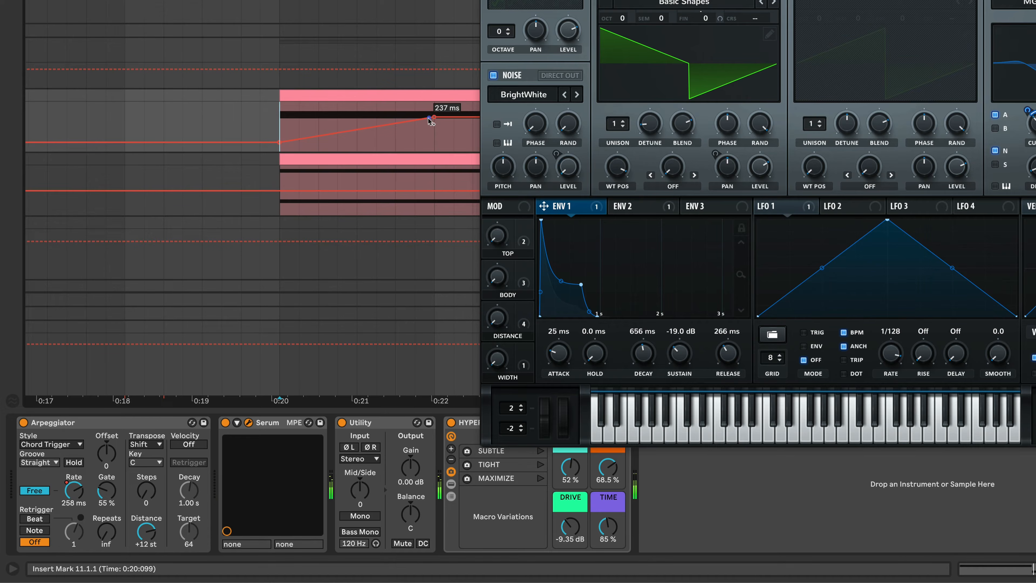
- Close the Serum window, hide the automation lanes and insert a new MIDI track directly below 11 Serum
{"action": "key", "text": "super+w"}
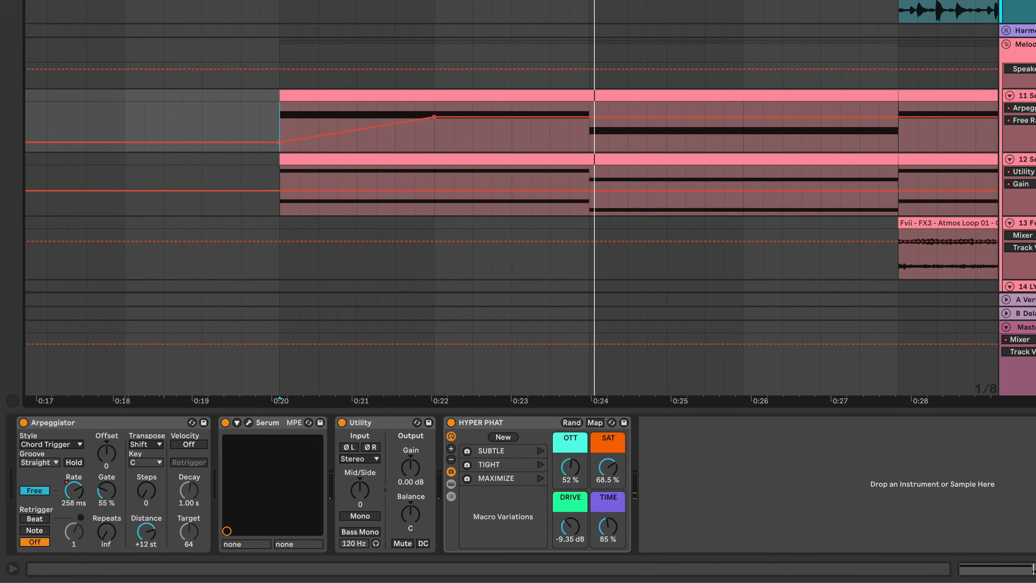
{"action": "left_click", "coordinate": [1028, 95]}
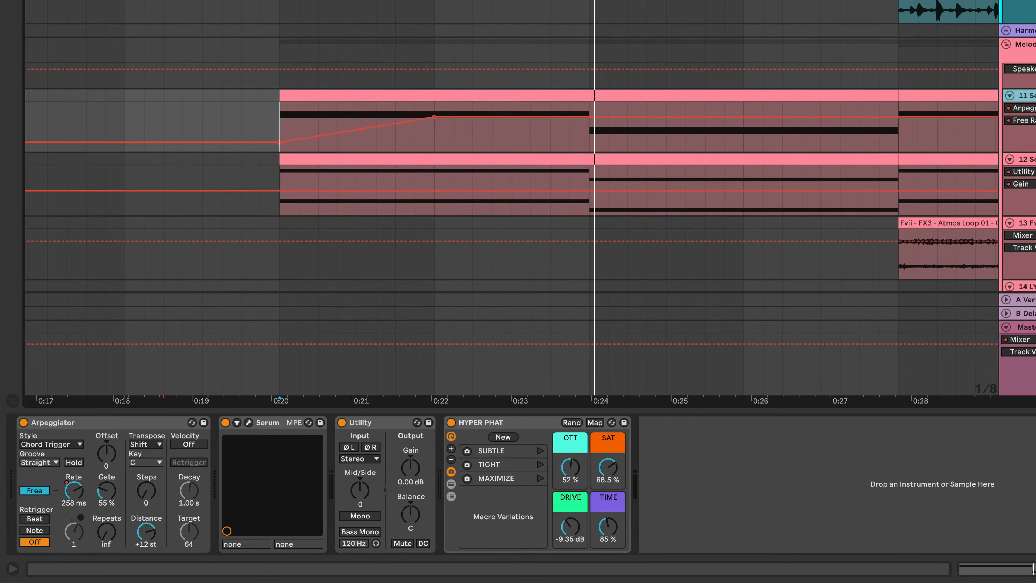
{"action": "key", "text": "a"}
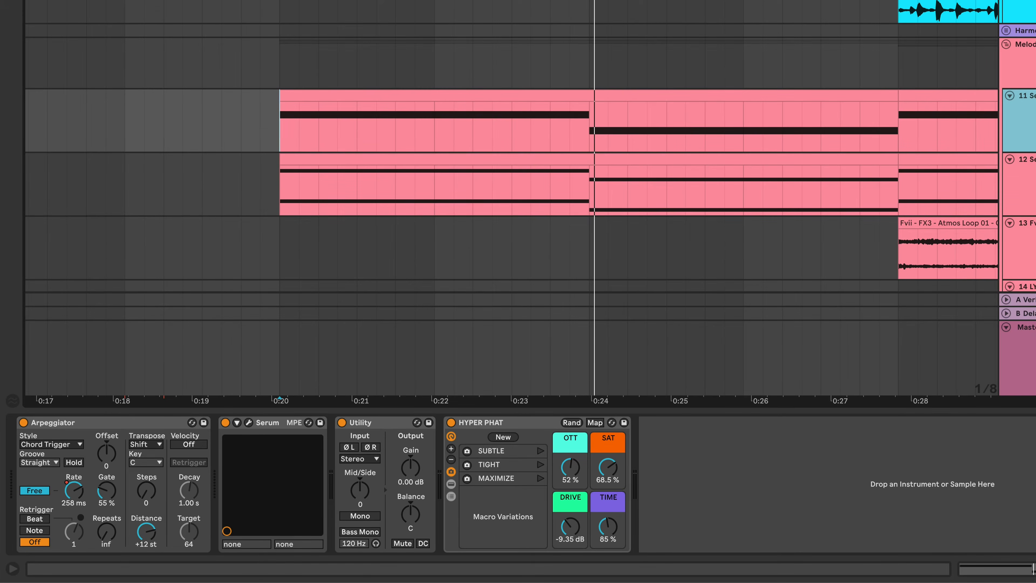
{"action": "key", "text": "super+shift+t"}
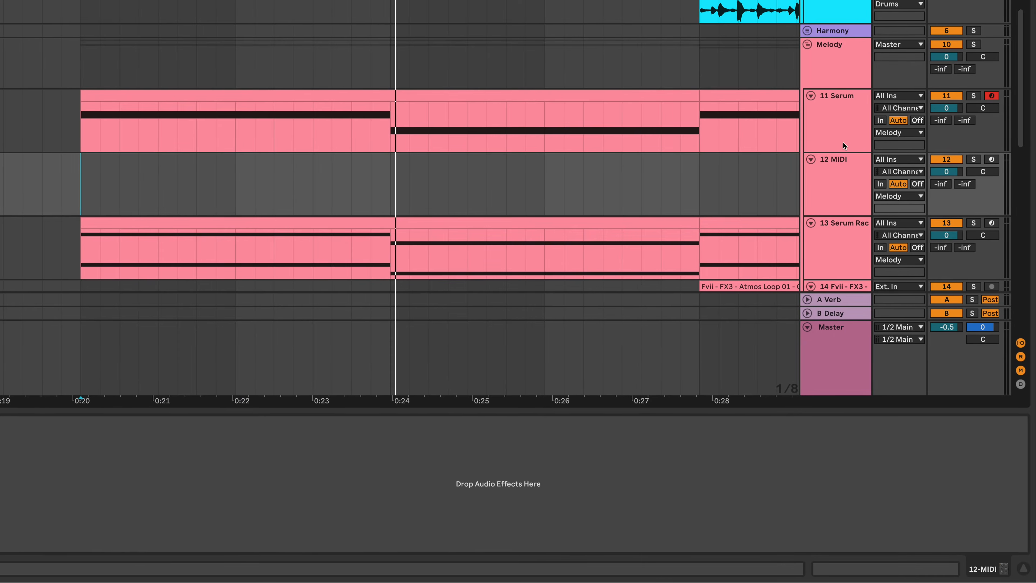
{"action": "left_click", "coordinate": [845, 167]}
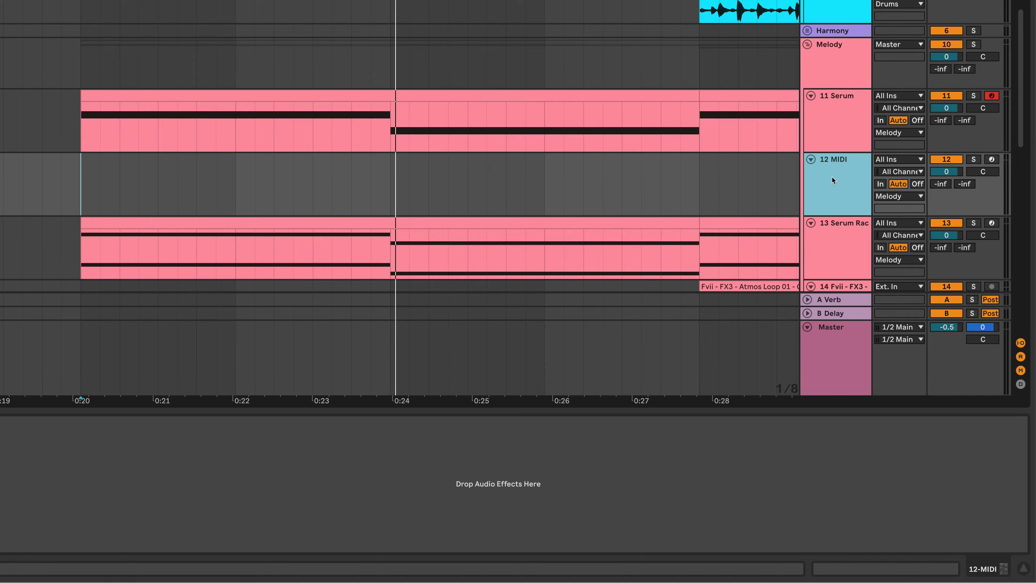
- Route 11-Serum's MIDI output into the 12 MIDI track and record the arpeggiated notes from 0:20 to about 0:24
{"action": "left_click", "coordinate": [894, 158]}
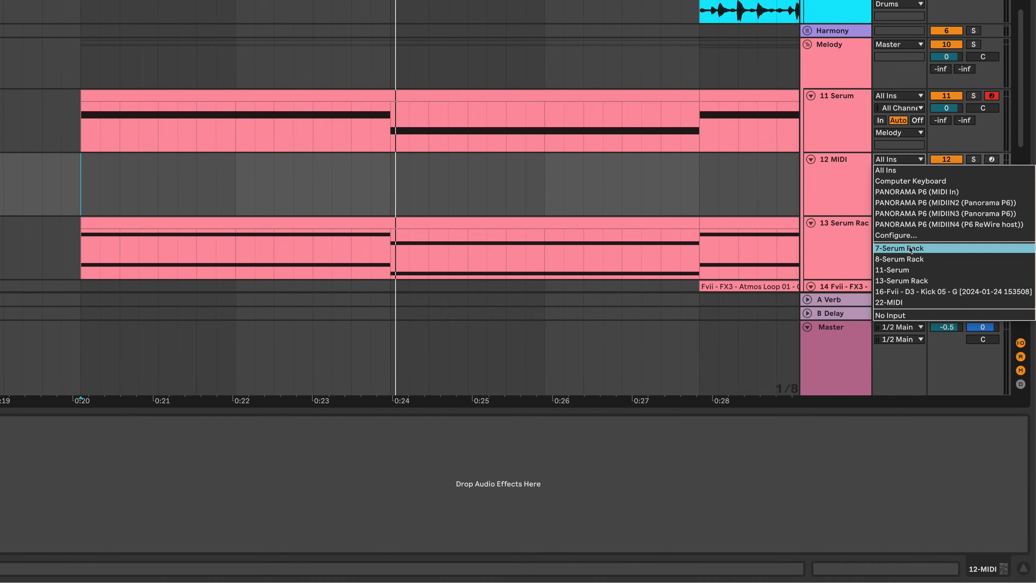
{"action": "left_click", "coordinate": [914, 272]}
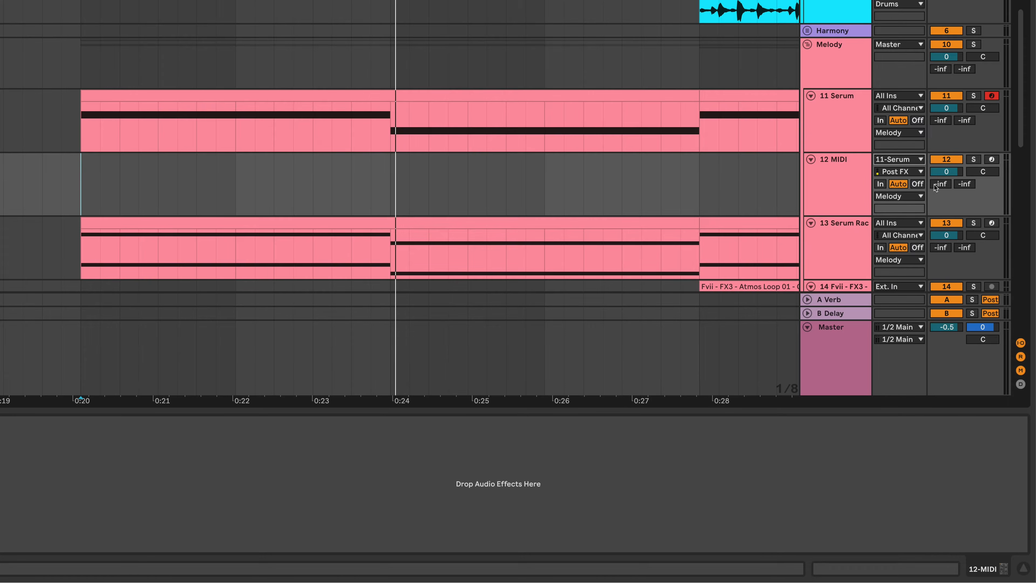
{"action": "left_click", "coordinate": [992, 159]}
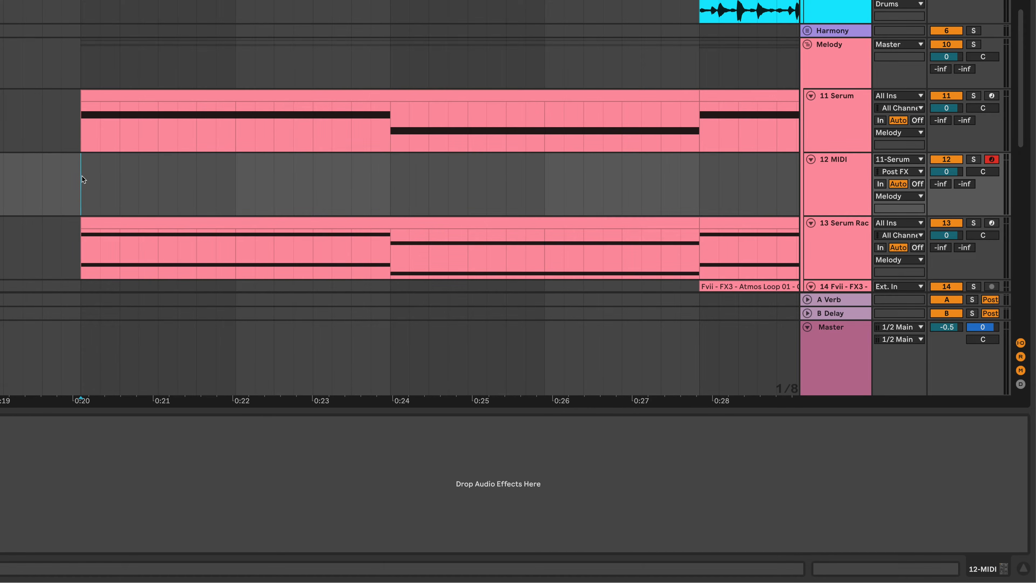
{"action": "key", "text": "F9"}
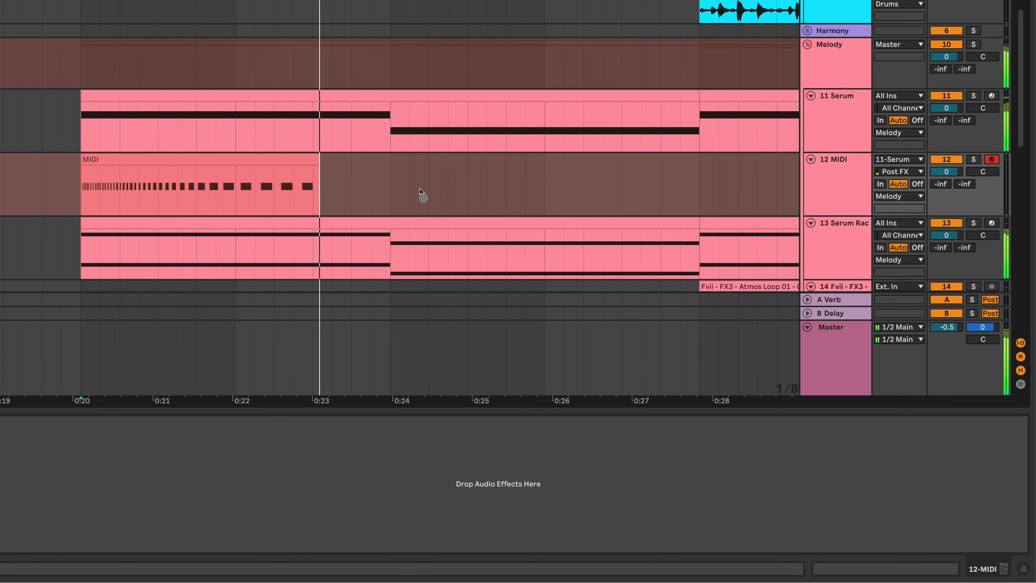
{"action": "key", "text": "space"}
- In the recorded MIDI clip, align the first A#1 note of bar 2 to the bar line and delete the A#1 notes after it
{"action": "double_click", "coordinate": [282, 157]}
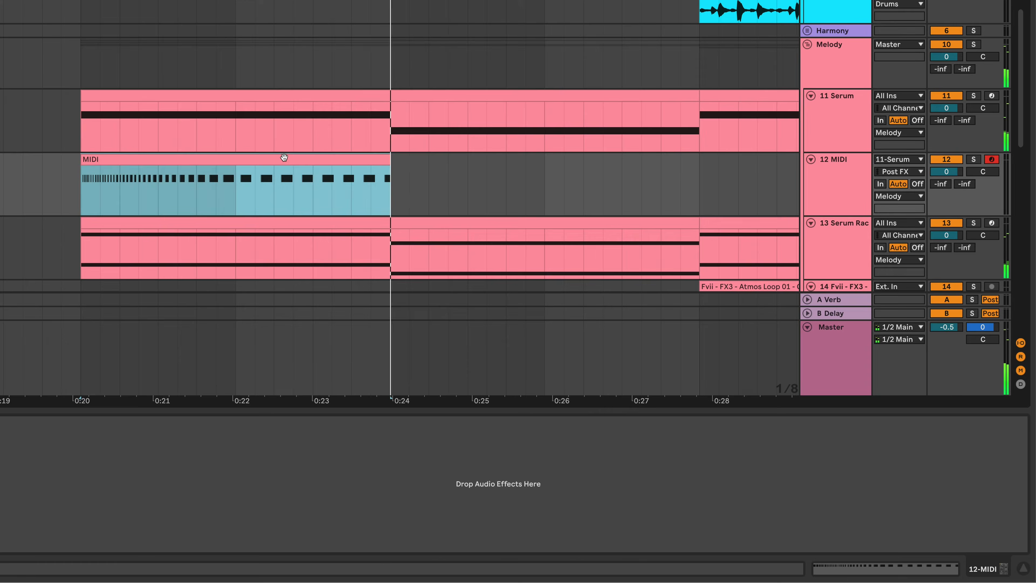
{"action": "left_click", "coordinate": [414, 270]}
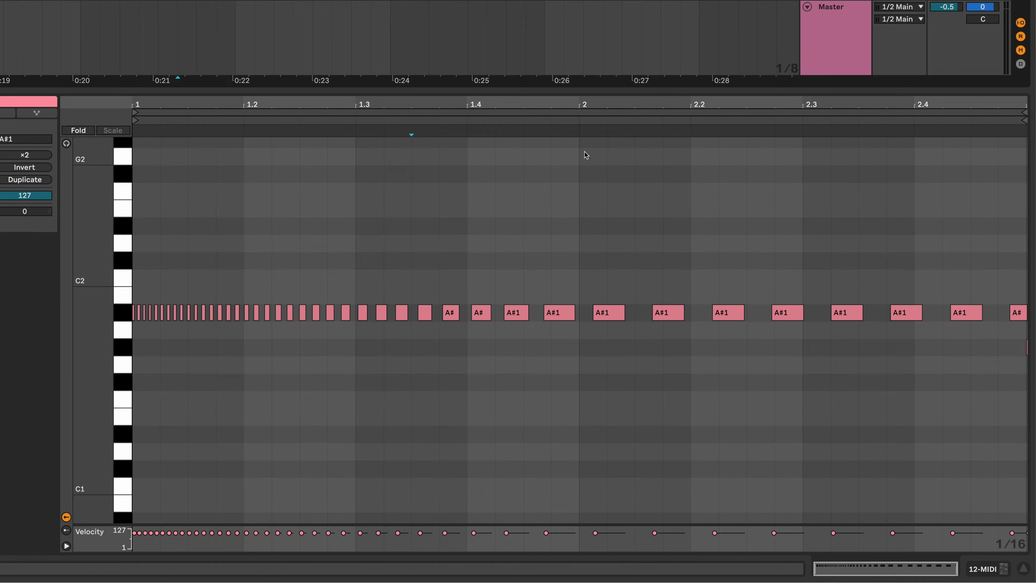
{"action": "left_click_drag", "start_coordinate": [598, 304], "coordinate": [584, 304]}
{"action": "left_click_drag", "start_coordinate": [655, 339], "coordinate": [992, 298]}
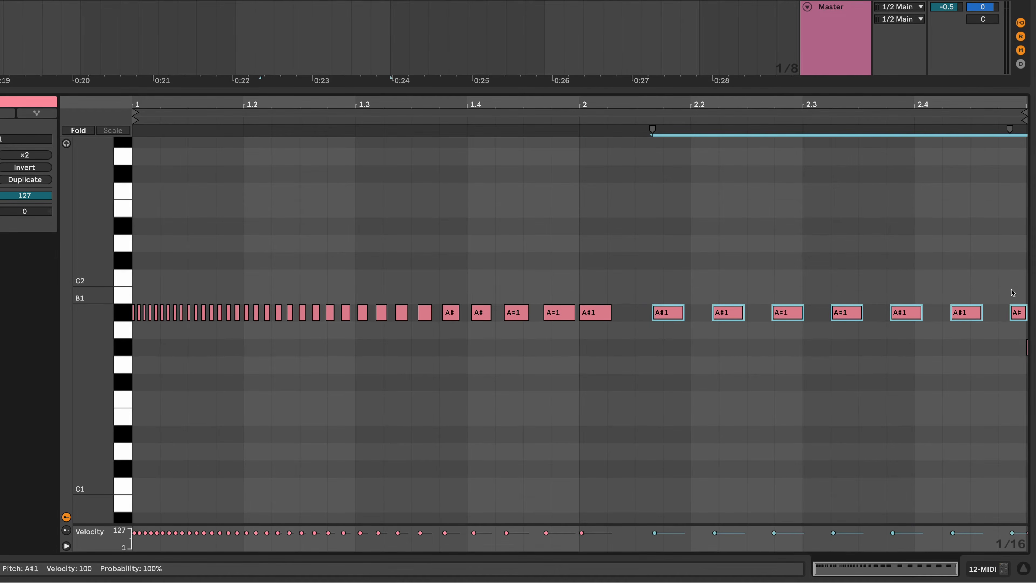
{"action": "key", "text": "Delete"}
- Duplicate the A#1 note at bar 2 seven times at eighth-note intervals to fill the bar, and play the result
{"action": "left_click_drag", "start_coordinate": [590, 292], "coordinate": [643, 338]}
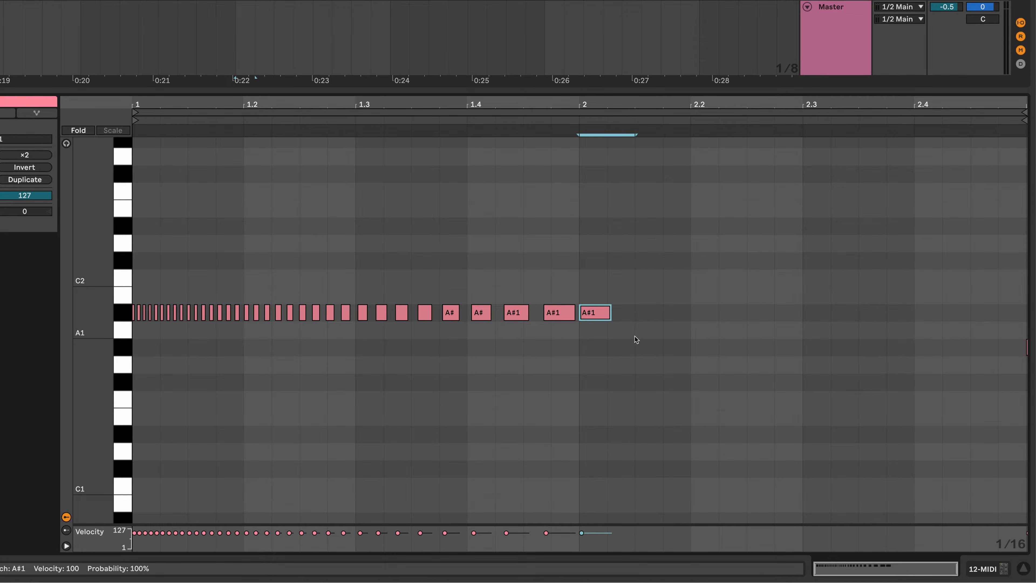
{"action": "key", "text": "super+d"}
{"action": "key", "text": "super+d"}
{"action": "key", "text": "super+d"}
{"action": "key", "text": "super+d"}
{"action": "key", "text": "super+d"}
{"action": "key", "text": "super+d"}
{"action": "key", "text": "super+d"}
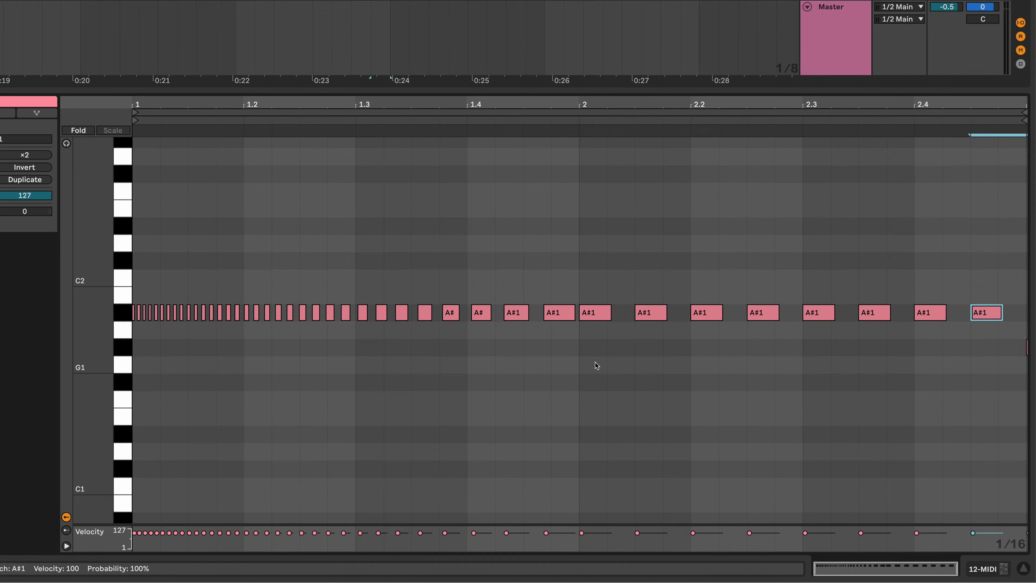
{"action": "key", "text": "space"}
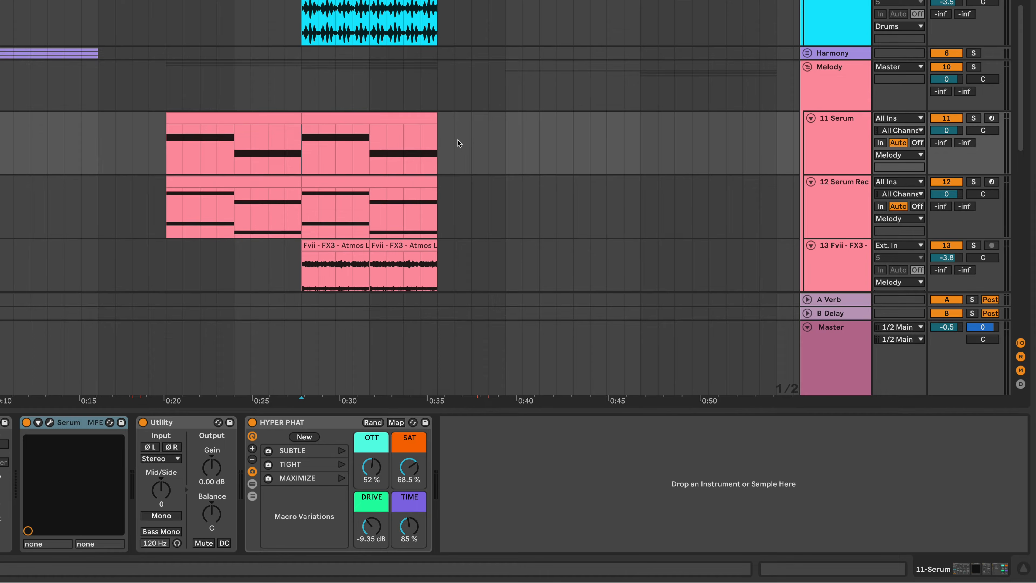
- Play the second half of the chord and melody section
{"action": "key", "text": "space"}
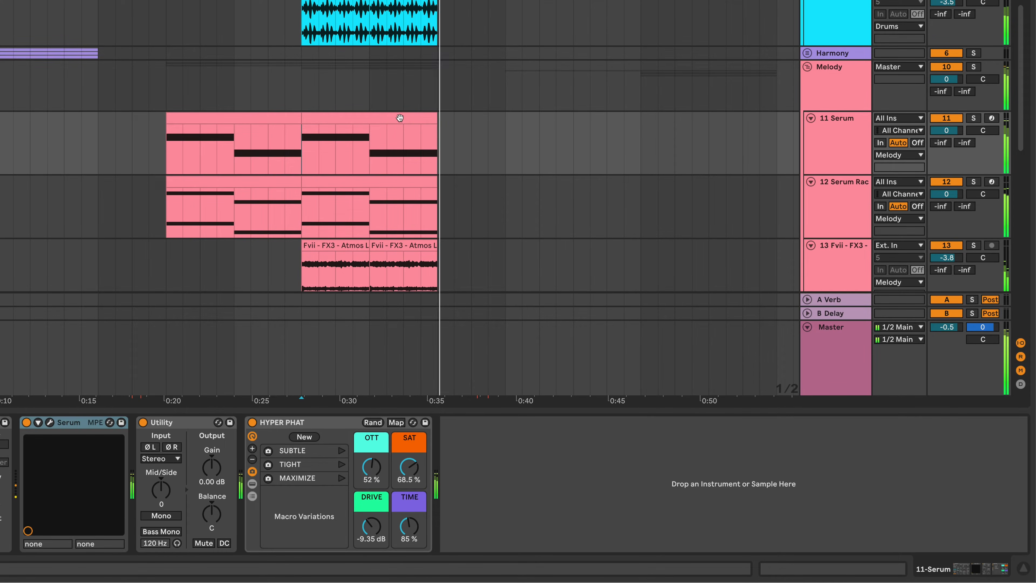
{"action": "key", "text": "space"}
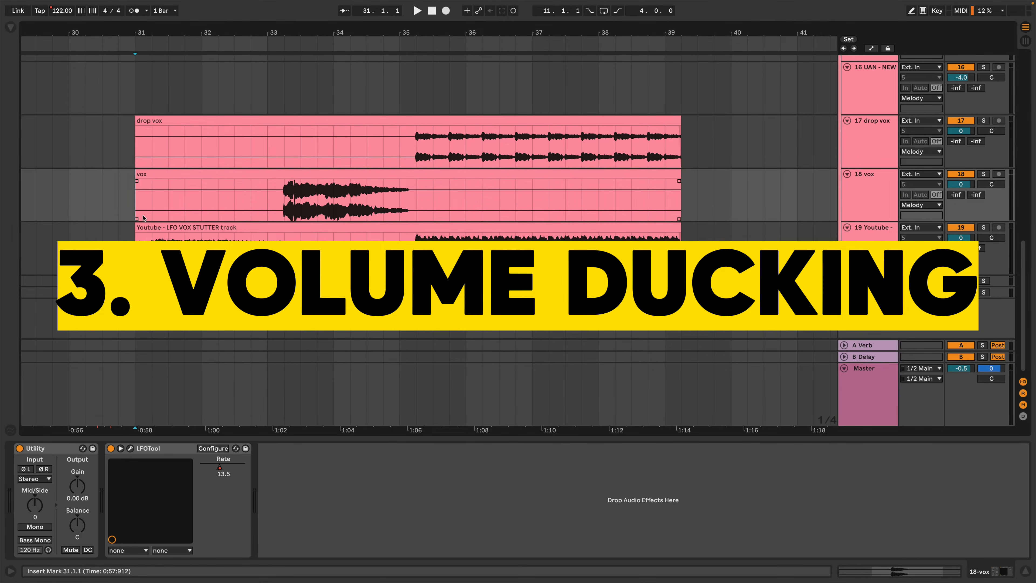
- Open LFOTool on the 18 vox track, move its window over the arrangement and enlarge it
{"action": "left_click", "coordinate": [131, 449]}
{"action": "left_click_drag", "start_coordinate": [514, 337], "coordinate": [513, 136]}
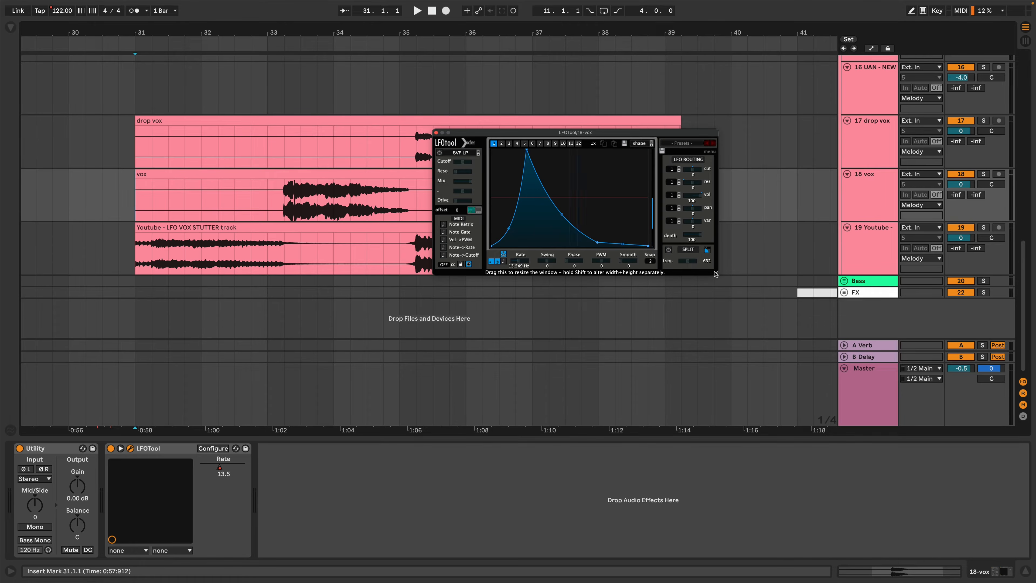
{"action": "left_click_drag", "start_coordinate": [716, 274], "coordinate": [845, 374]}
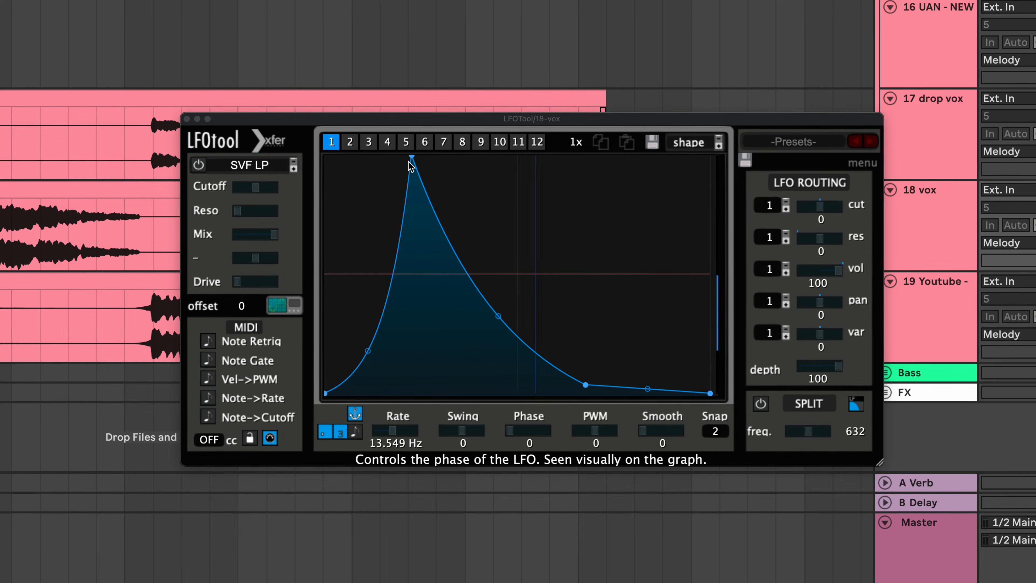
- In LFOTool, shift the LFO 1 curve's peak slightly earlier with its start point at the bottom, and audition the vox clip
{"action": "left_click_drag", "start_coordinate": [411, 165], "coordinate": [407, 157]}
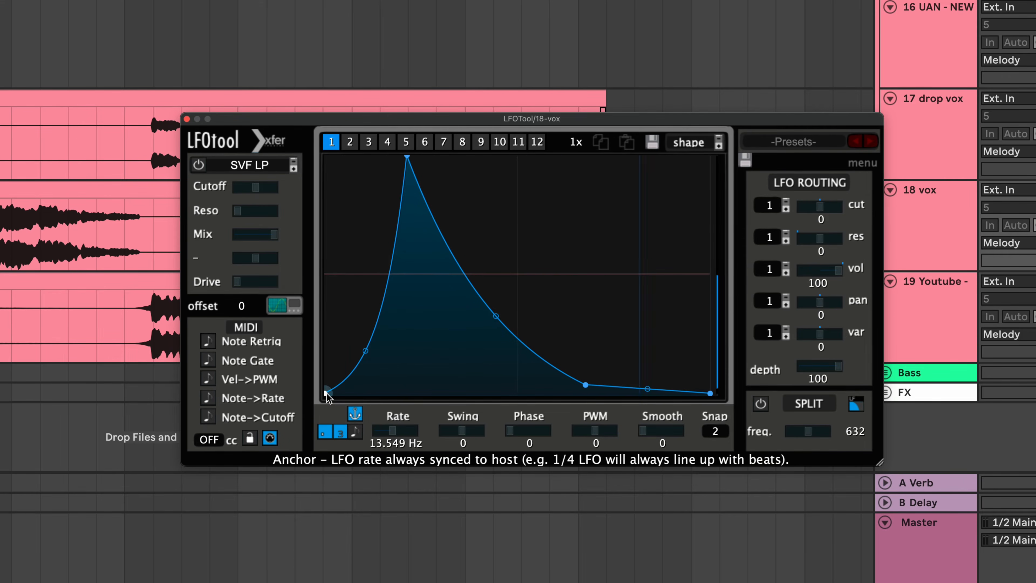
{"action": "mouse_move", "coordinate": [327, 394]}
{"action": "left_mouse_down"}
{"action": "mouse_move", "coordinate": [326, 373]}
{"action": "mouse_move", "coordinate": [322, 398]}
{"action": "left_mouse_up"}
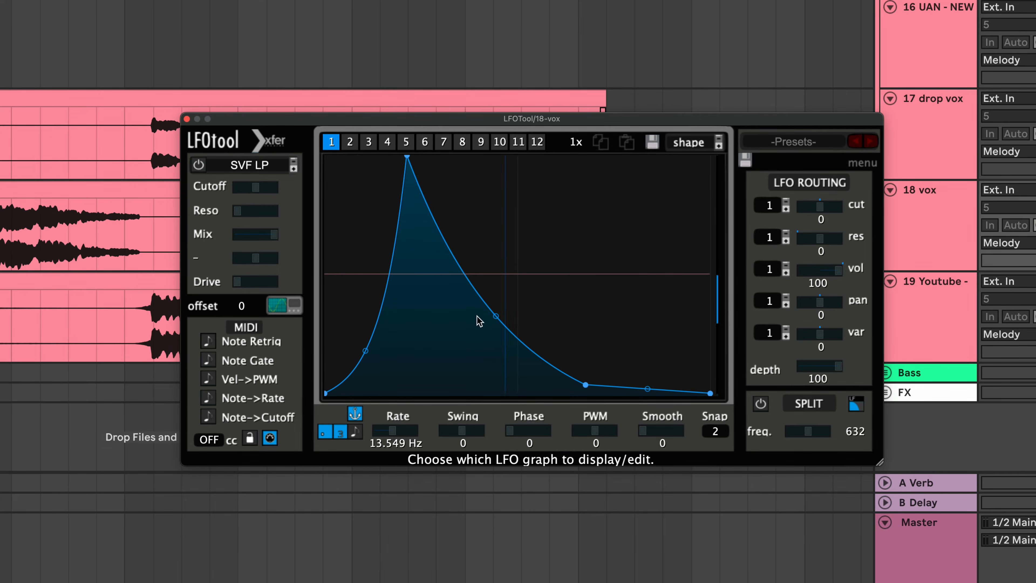
{"action": "left_click", "coordinate": [1, 261]}
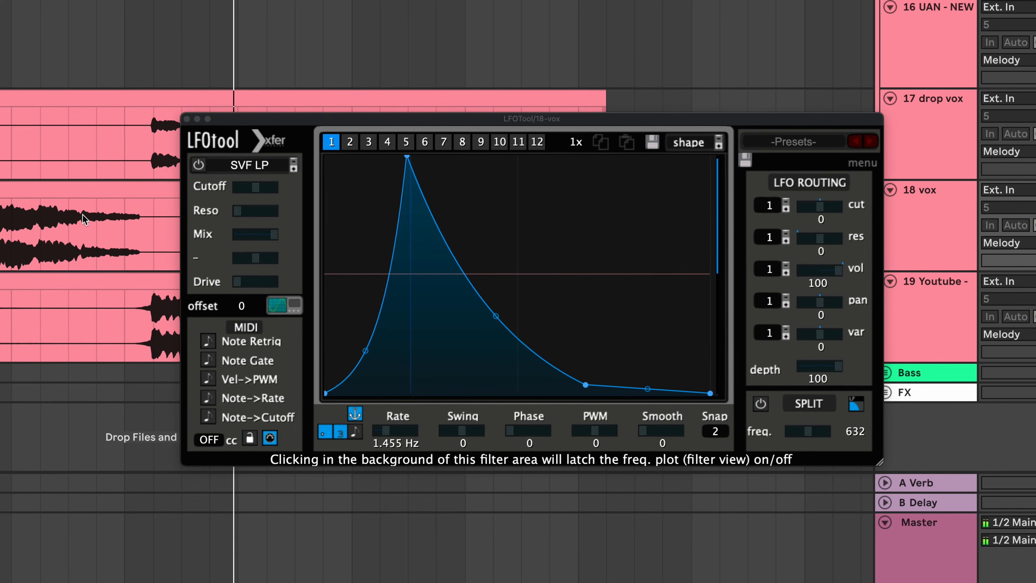
- Show the LFOTool Rate automation on the 18 vox track and play from the start of the vocal
{"action": "key", "text": "a"}
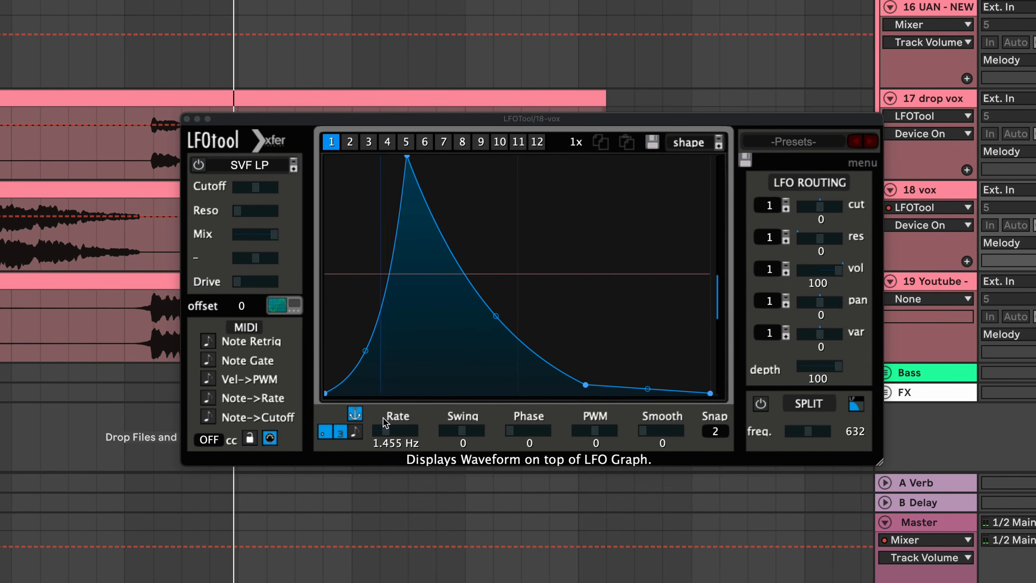
{"action": "left_click", "coordinate": [385, 430]}
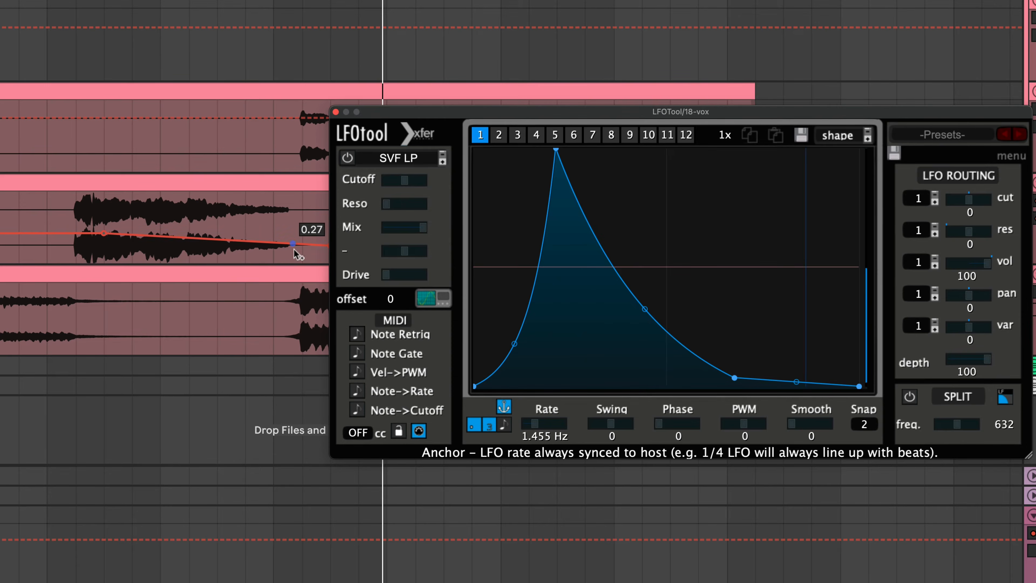
{"action": "left_click", "coordinate": [75, 204]}
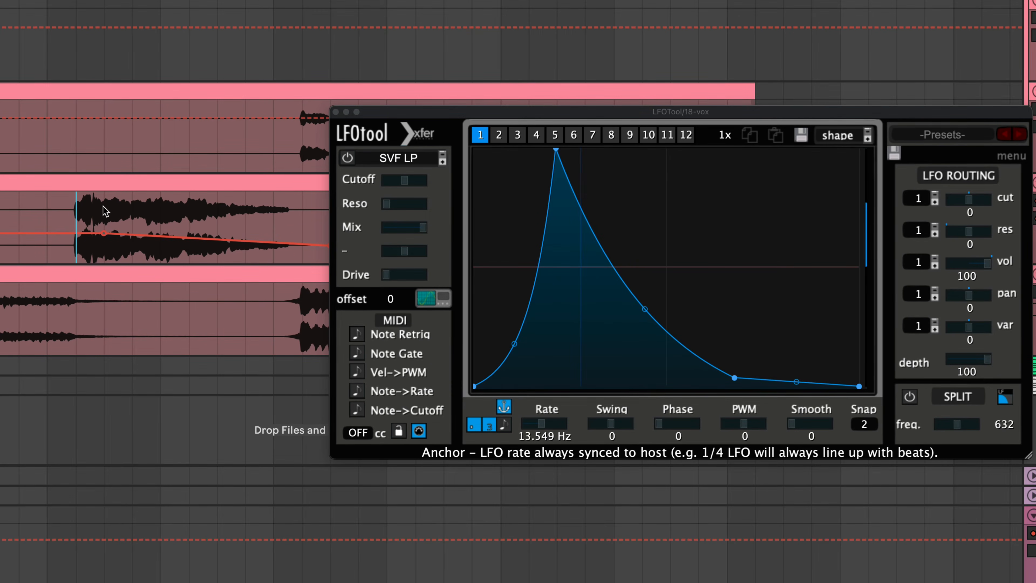
{"action": "key", "text": "space"}
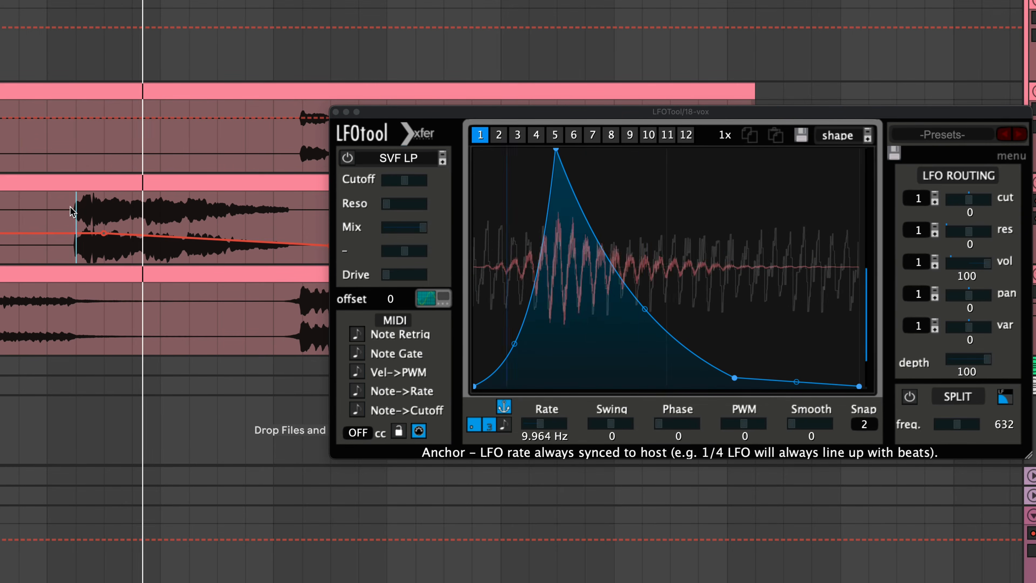
{"action": "key", "text": "space"}
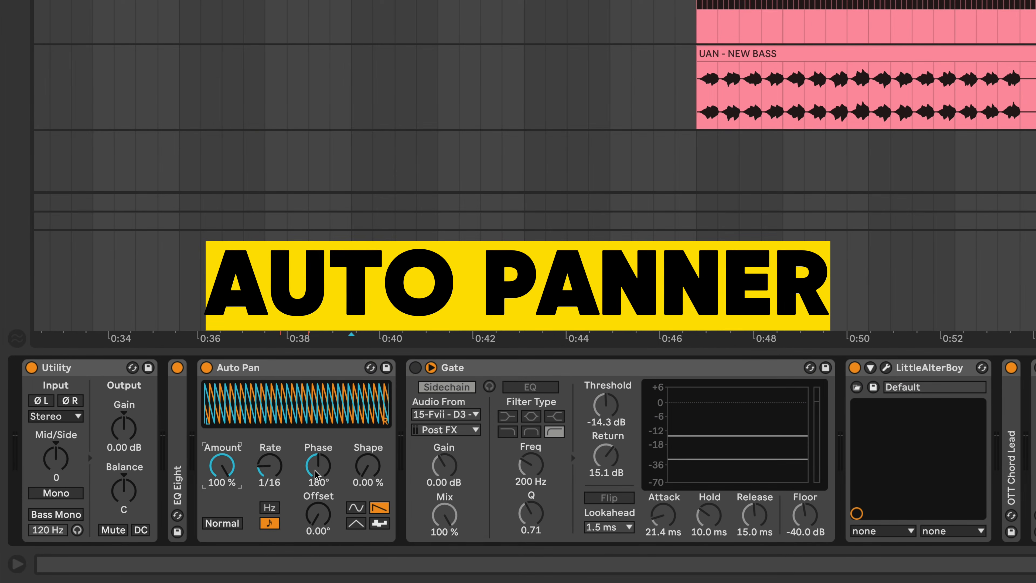
- Set Auto Pan's phase to 0.00° on the vocal group track, keep its shape at 0.00 %, and audition the effect
{"action": "left_click_drag", "start_coordinate": [321, 469], "coordinate": [320, 527]}
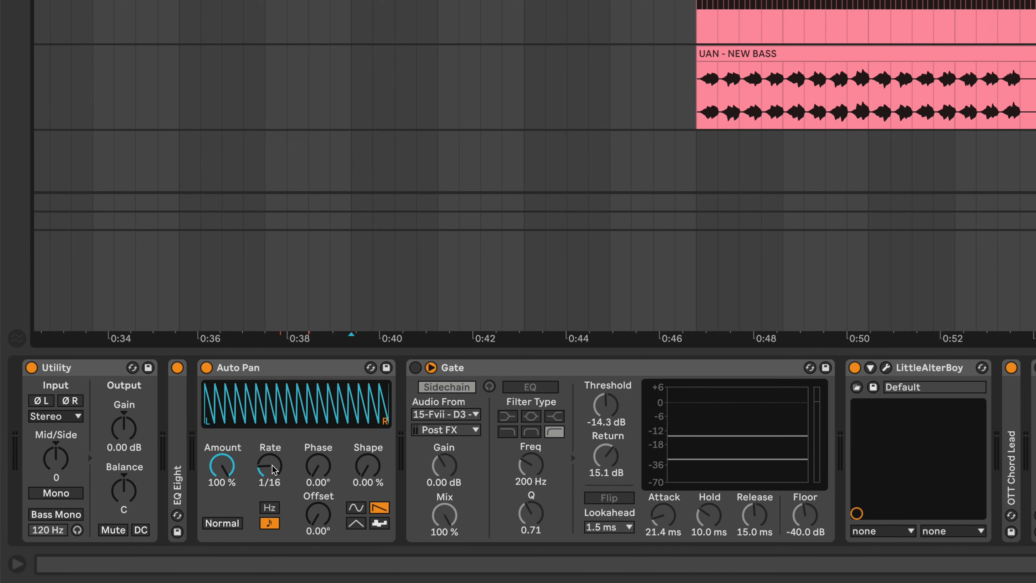
{"action": "key", "text": "space"}
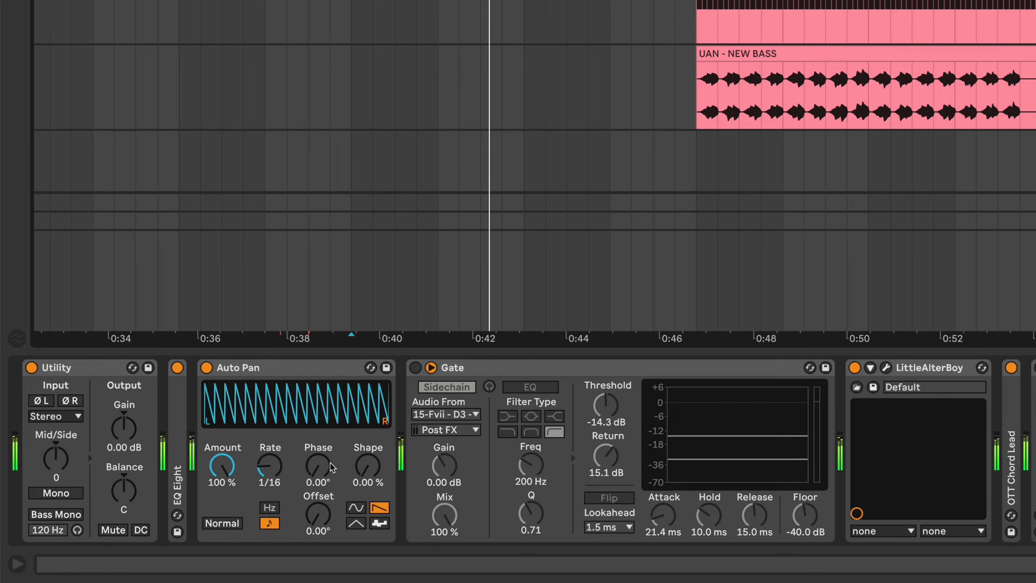
{"action": "mouse_move", "coordinate": [368, 465]}
{"action": "left_mouse_down"}
{"action": "mouse_move", "coordinate": [368, 435]}
{"action": "mouse_move", "coordinate": [368, 466]}
{"action": "left_mouse_up"}
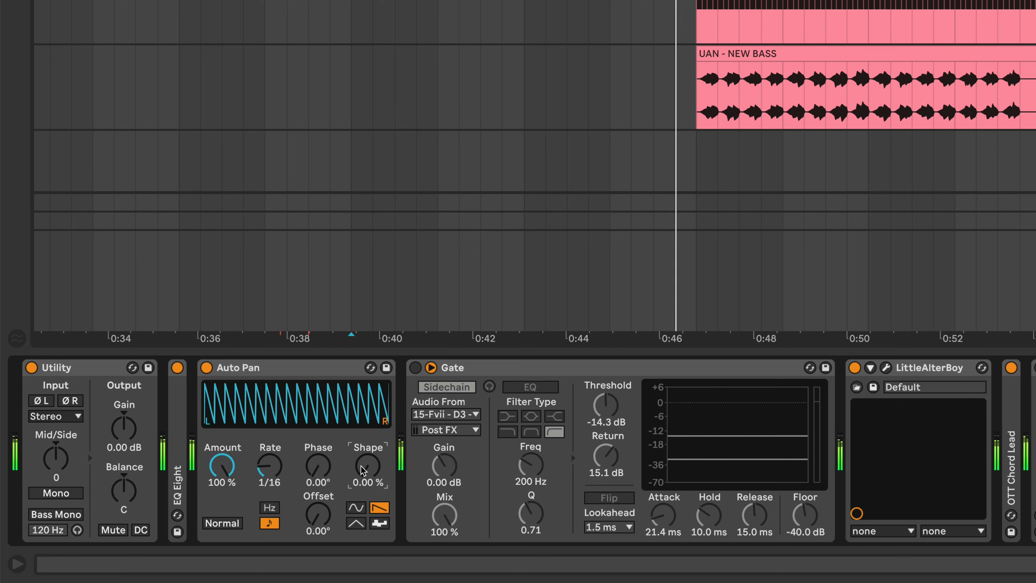
{"action": "key", "text": "space"}
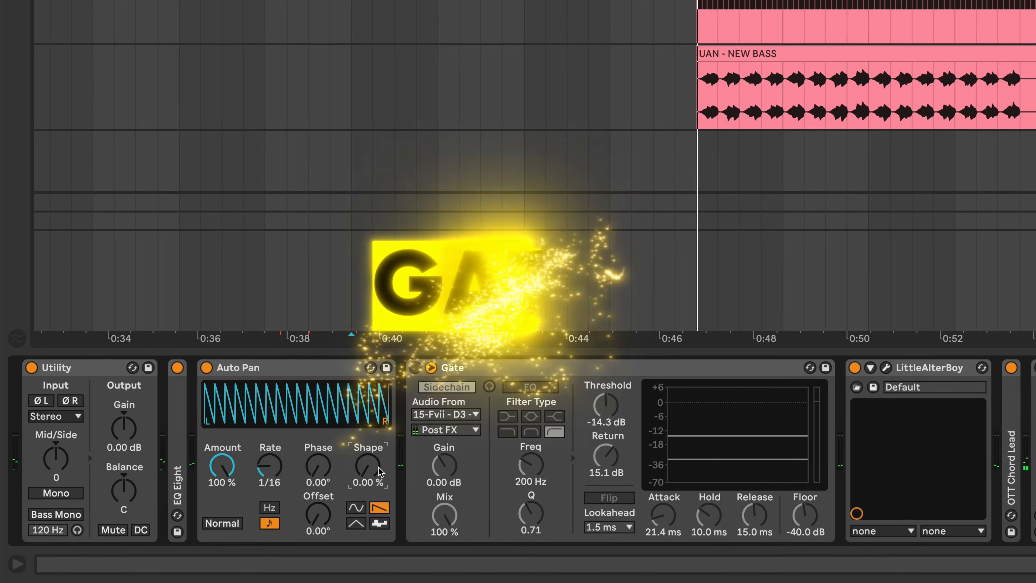
- Switch off Auto Pan and enable the Gate on the vocal group track
{"action": "left_click", "coordinate": [206, 367]}
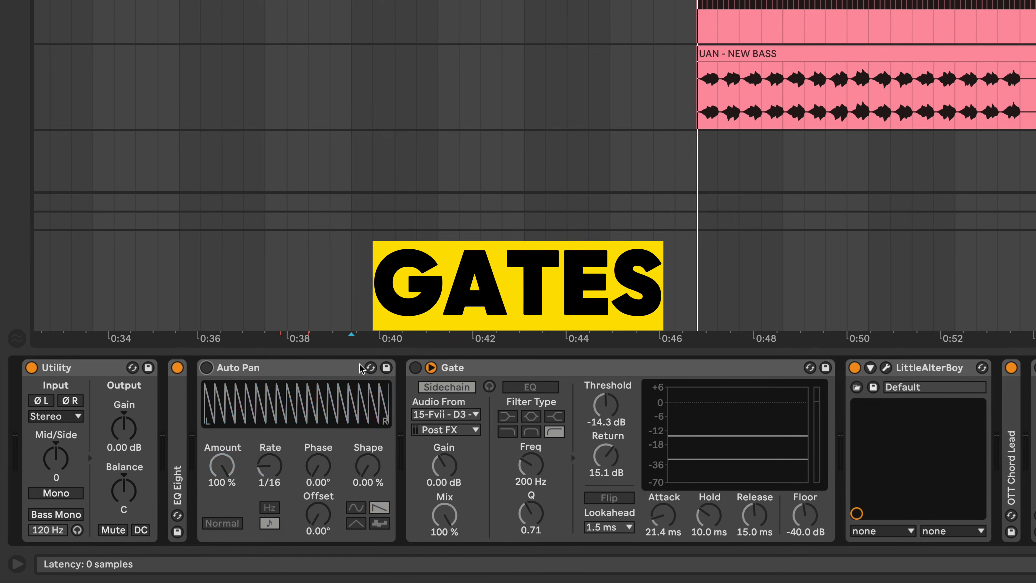
{"action": "left_click", "coordinate": [416, 368]}
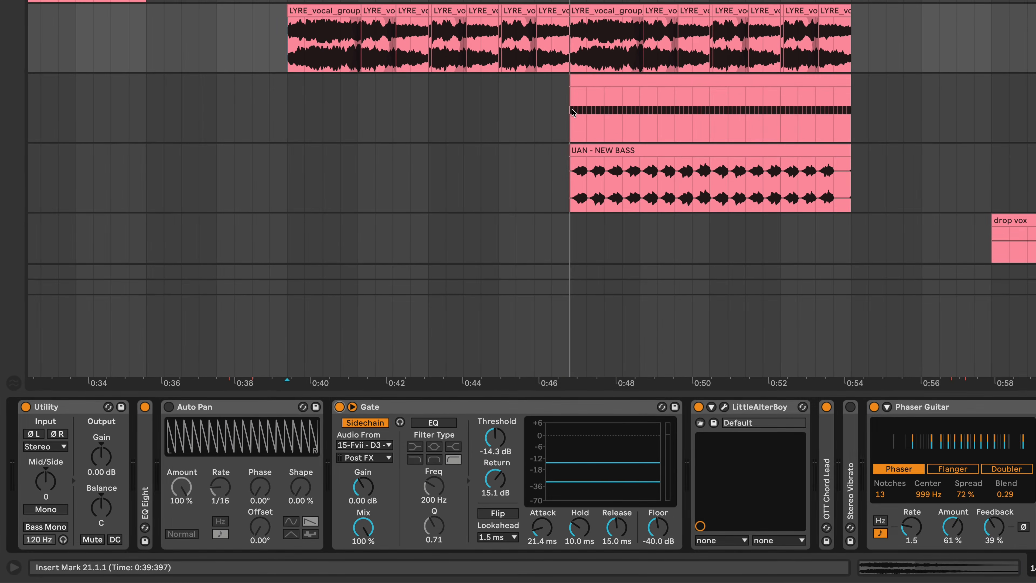
- Examine the repeating C3 notes in the kick MIDI clip on the trigger track below the vocal group
{"action": "left_click", "coordinate": [572, 109]}
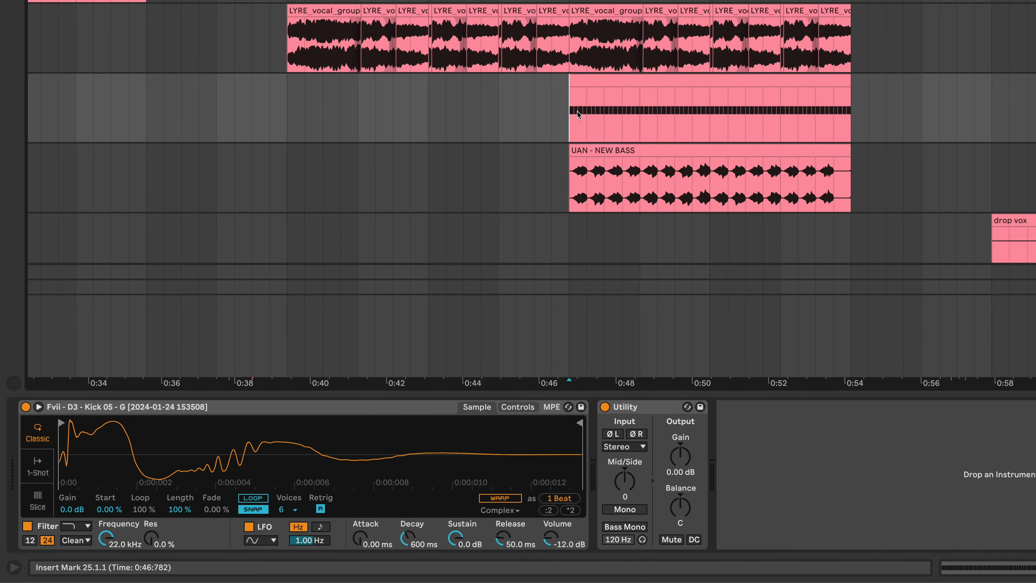
{"action": "double_click", "coordinate": [586, 83]}
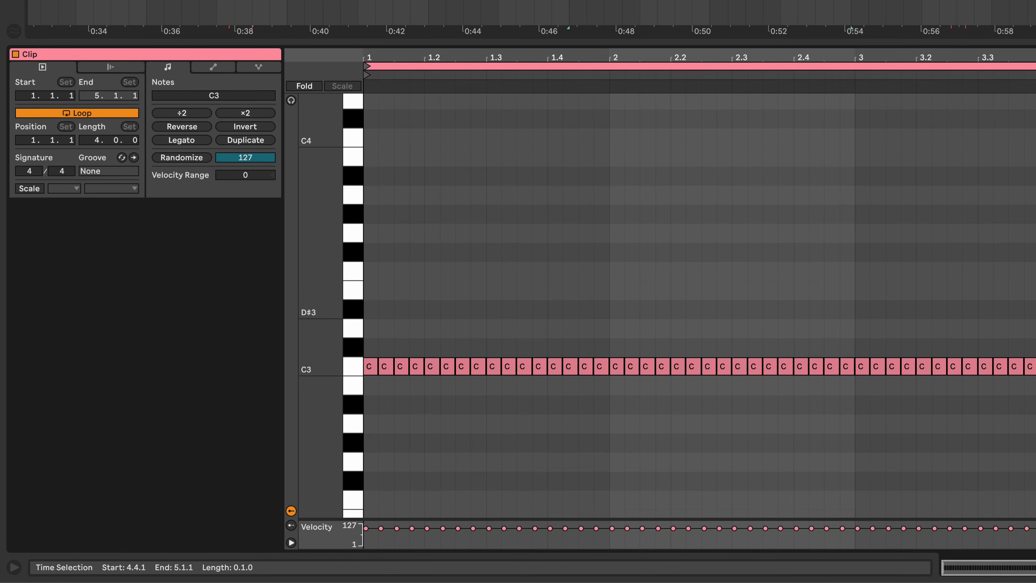
{"action": "key", "text": "ctrl+alt+l"}
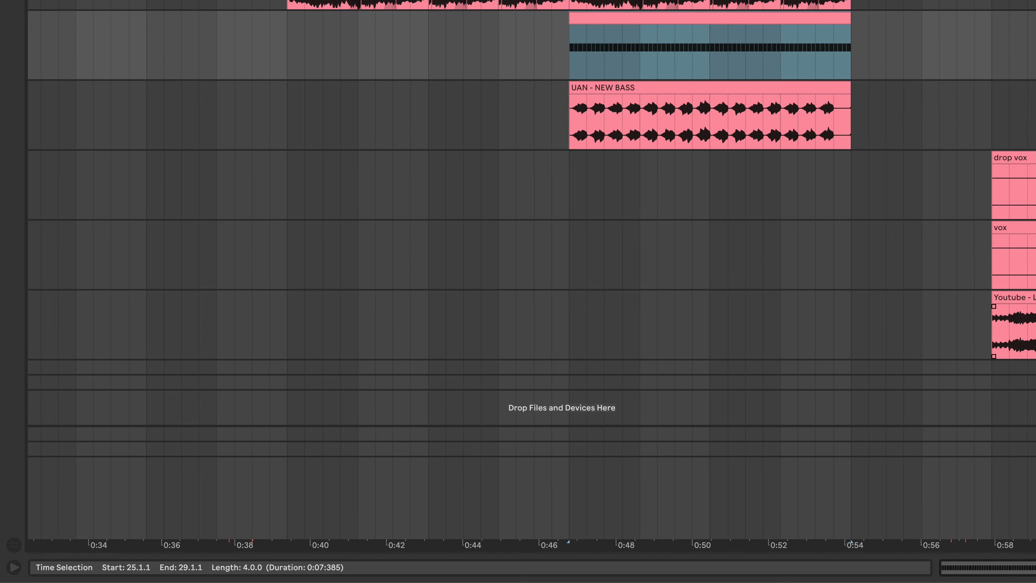
- Set the vocal group Gate's sidechain source to 15-Fvii - D3 - Kick 05 - G
{"action": "double_click", "coordinate": [1034, 5]}
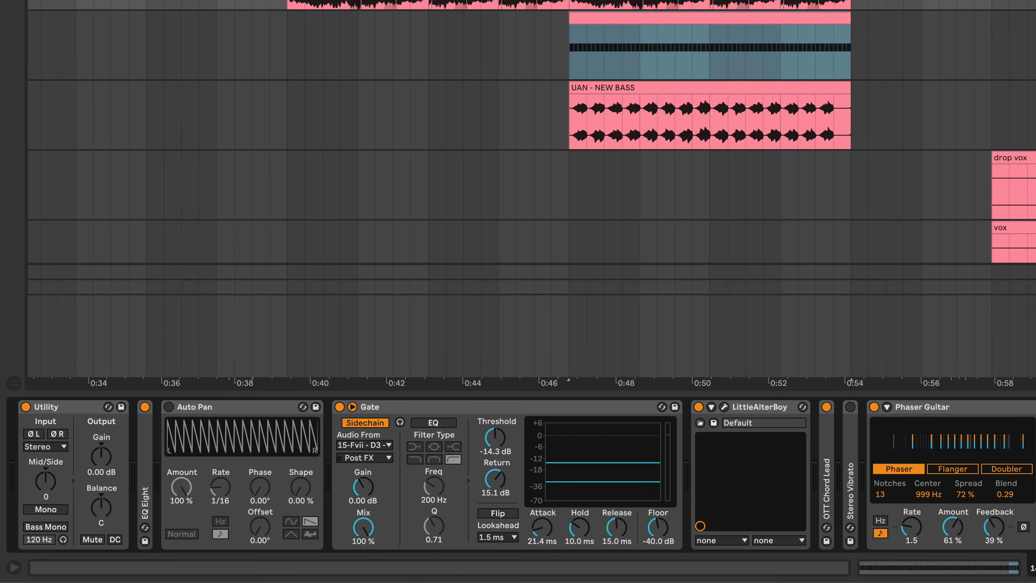
{"action": "left_click", "coordinate": [371, 446]}
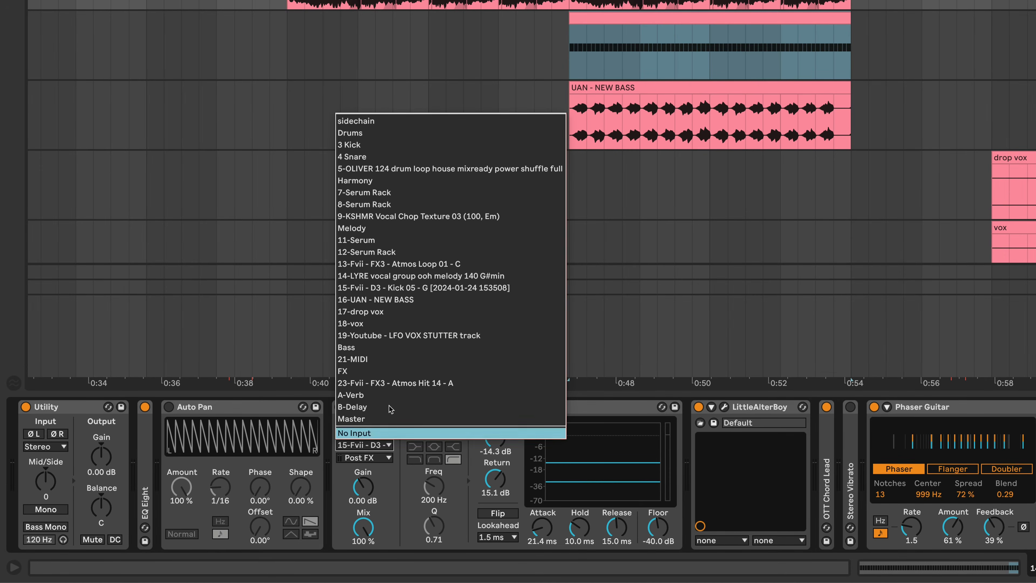
{"action": "left_click", "coordinate": [399, 289]}
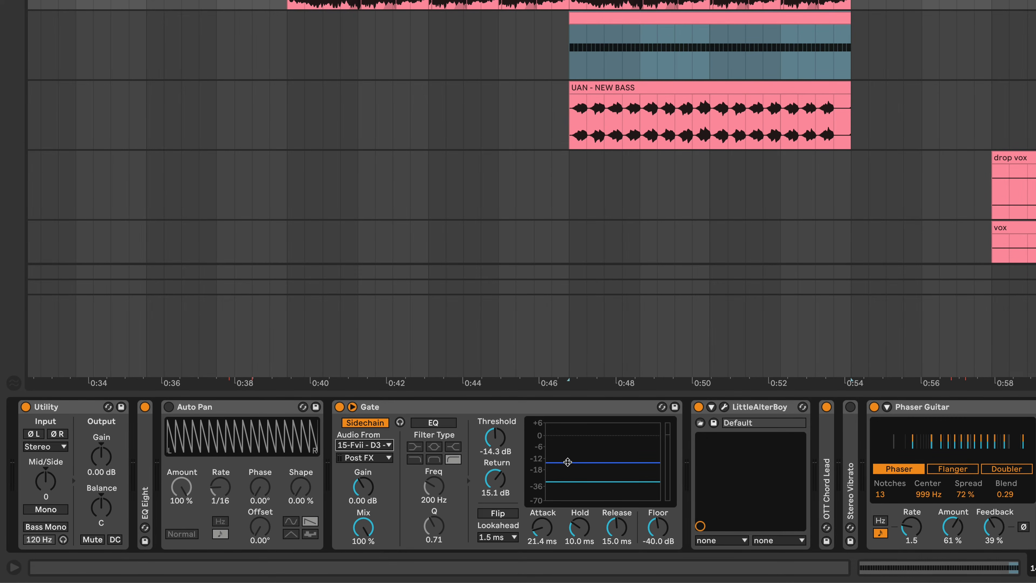
- Play the gated vocal and set the Gate's threshold to -15.6 dB and attack to 16.7 ms, and shorten its release
{"action": "key", "text": "space"}
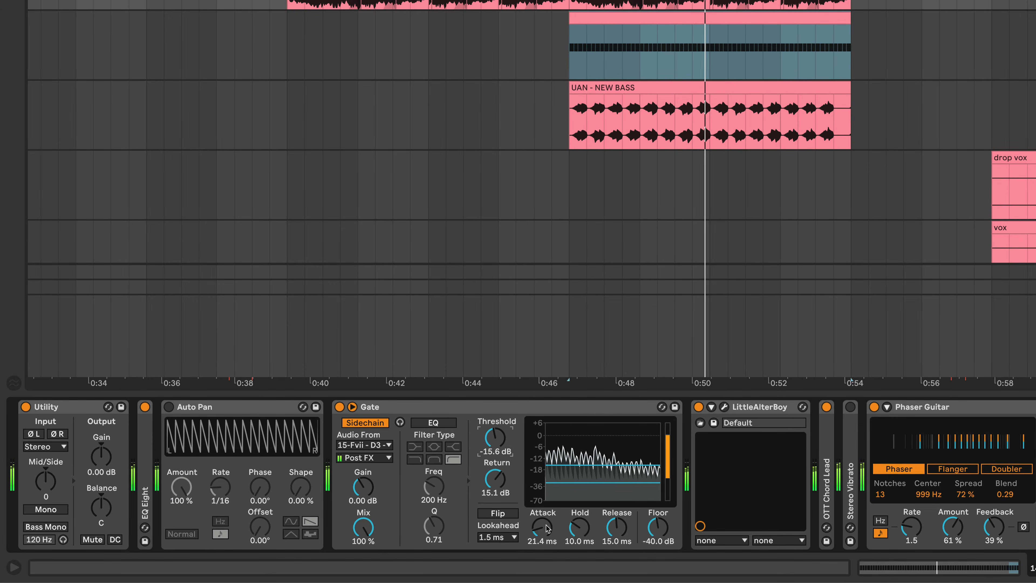
{"action": "mouse_move", "coordinate": [547, 529]}
{"action": "left_mouse_down"}
{"action": "mouse_move", "coordinate": [546, 515]}
{"action": "mouse_move", "coordinate": [547, 532]}
{"action": "left_mouse_up"}
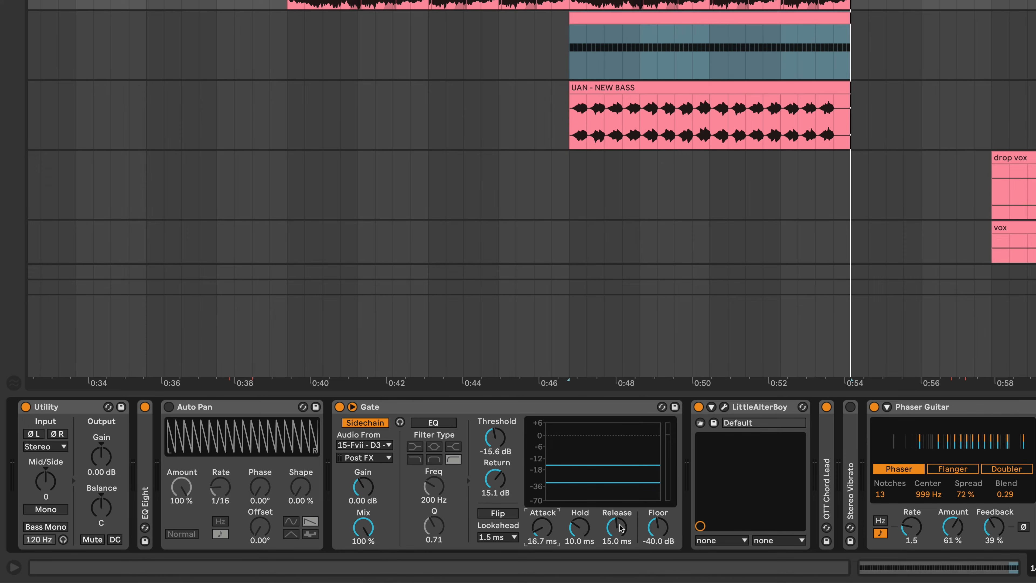
{"action": "left_click_drag", "start_coordinate": [620, 528], "coordinate": [620, 543]}
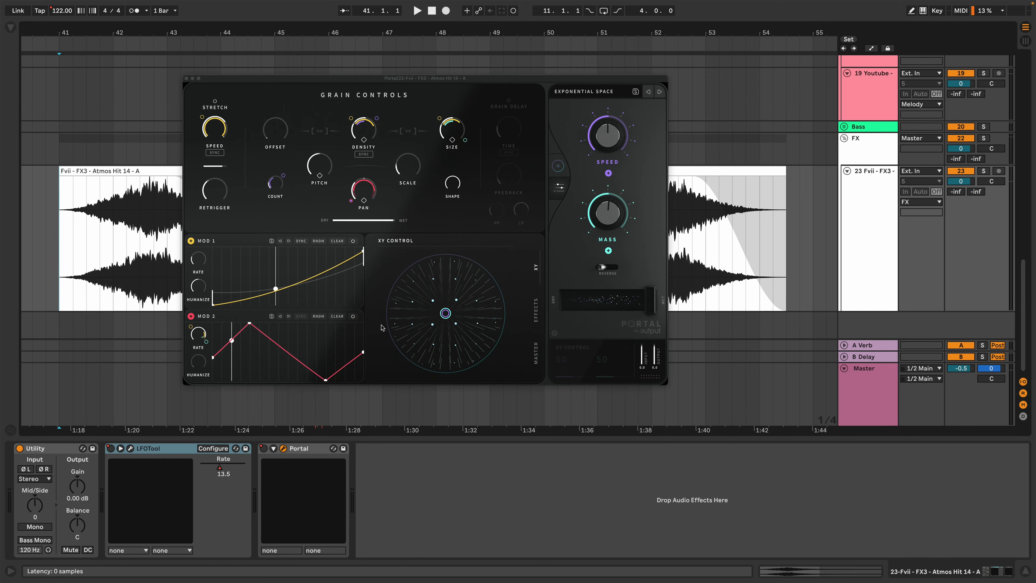
- Look through Portal's preset list and return to its grain controls
{"action": "left_click", "coordinate": [597, 93]}
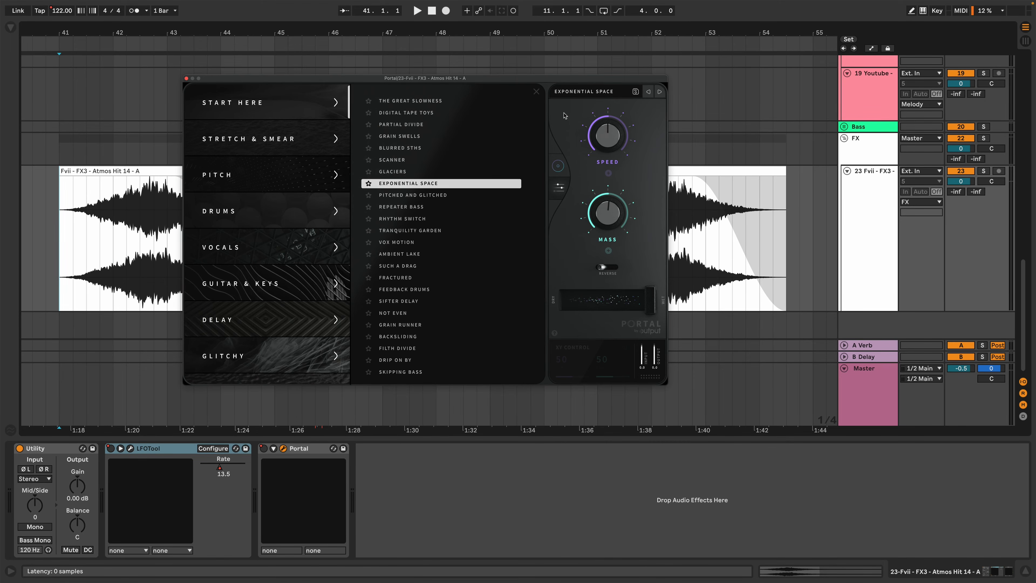
{"action": "left_click", "coordinate": [537, 93]}
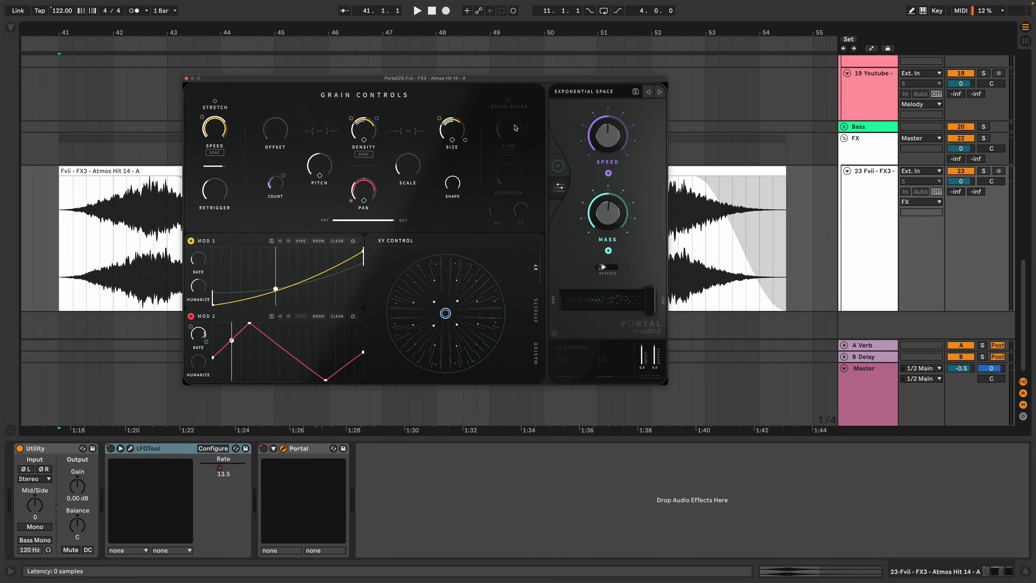
- Audition the Atmos Hit 14 clips on track 23, from the first at bar 41 to the last at bar 50
{"action": "left_click", "coordinate": [134, 170]}
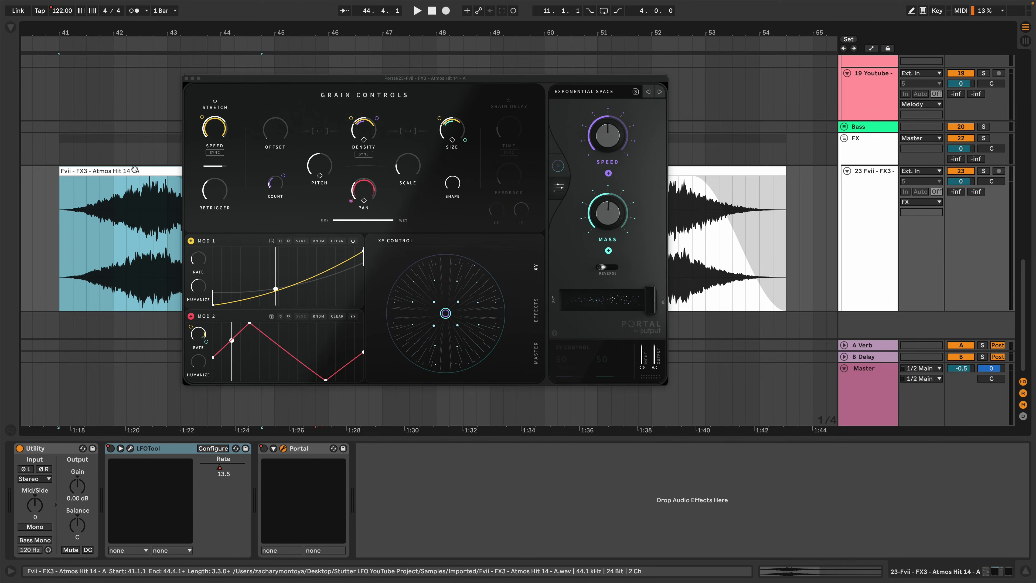
{"action": "key", "text": "space"}
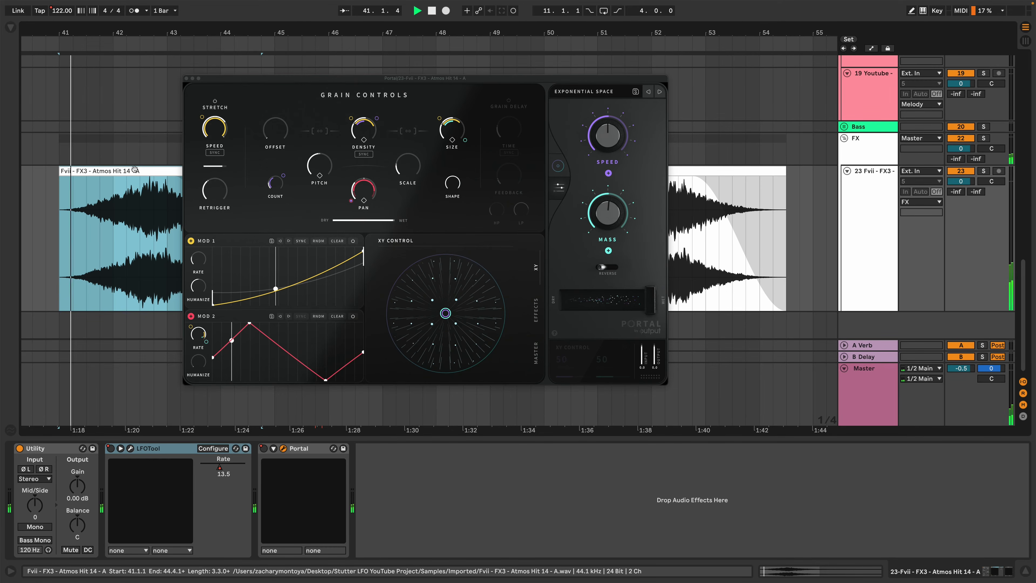
{"action": "left_click", "coordinate": [691, 173]}
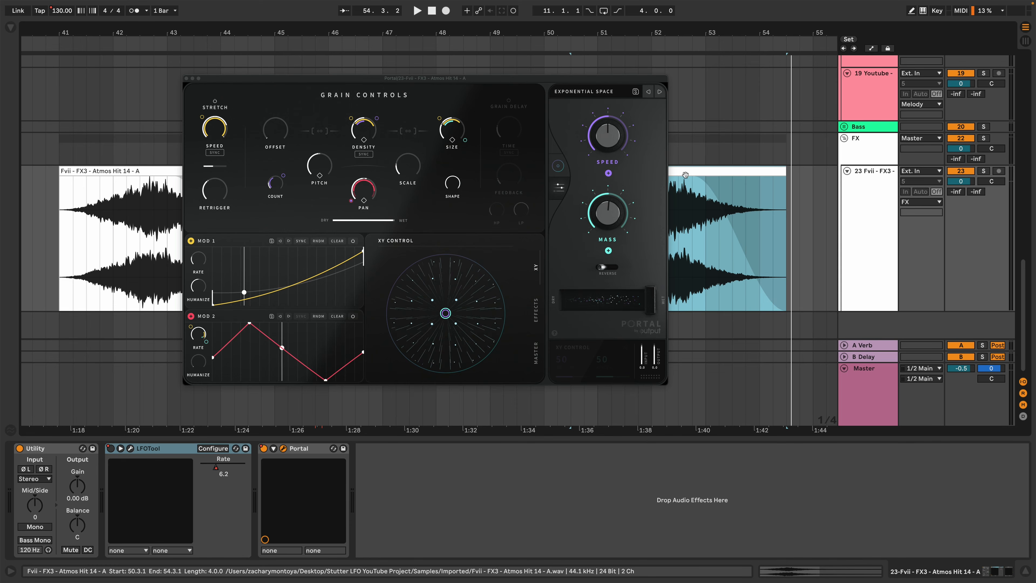
{"action": "left_click", "coordinate": [566, 169]}
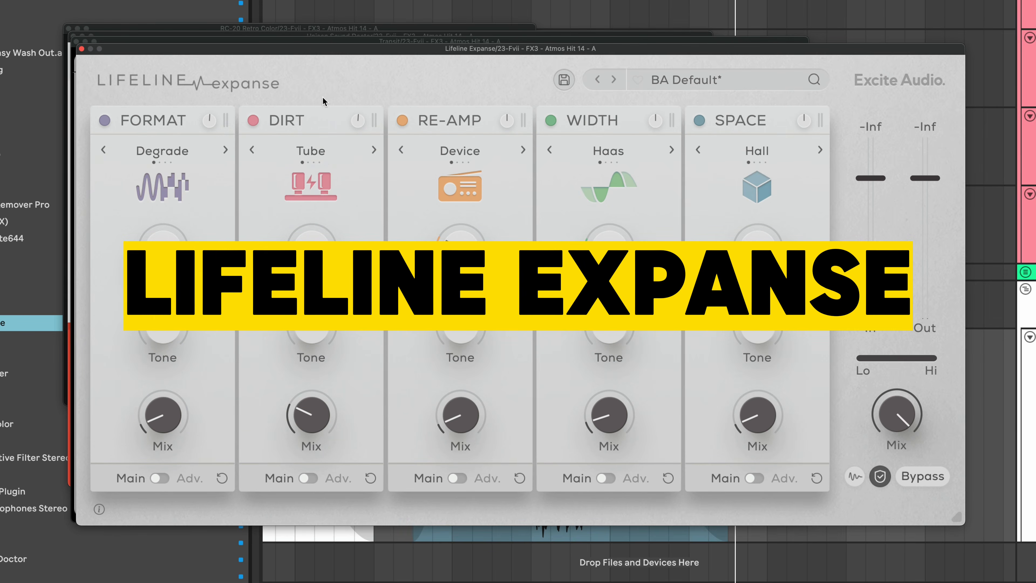
- Close the Lifeline Expanse, Transit and Sound Doctor windows, and reposition the RC-20 Retro Color window
{"action": "left_click", "coordinate": [81, 49]}
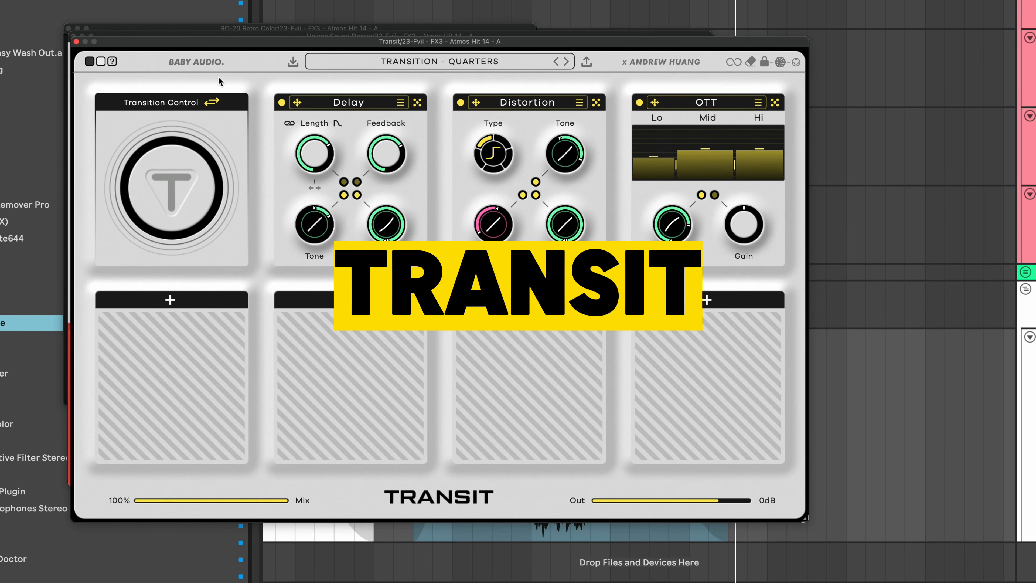
{"action": "left_click", "coordinate": [76, 42]}
{"action": "left_click", "coordinate": [154, 40]}
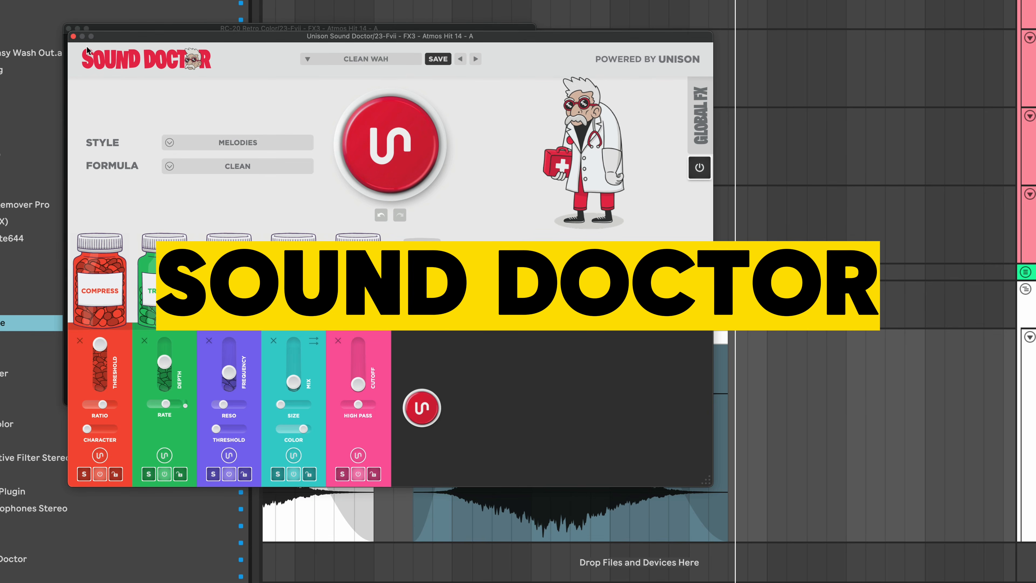
{"action": "left_click", "coordinate": [74, 37]}
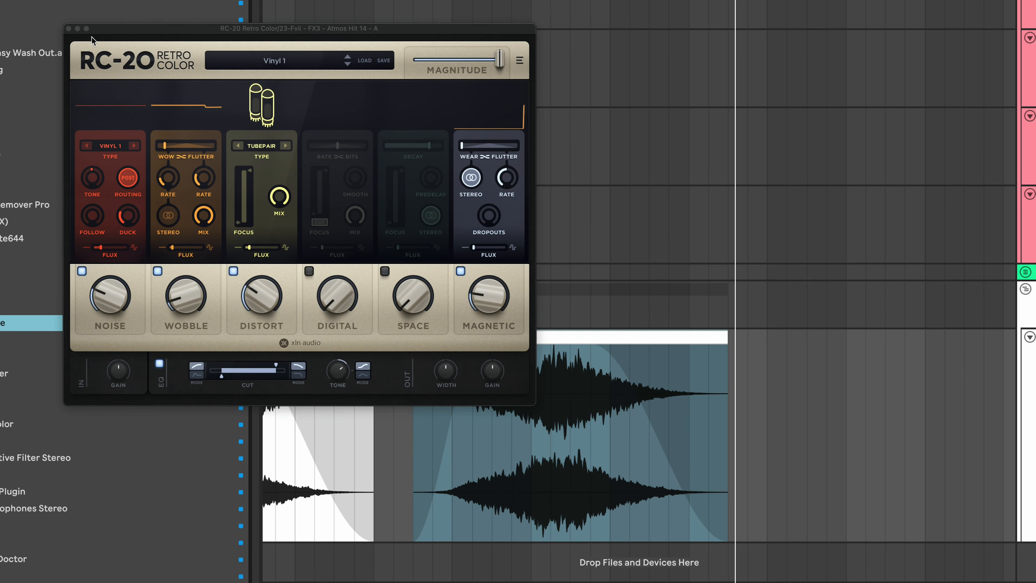
{"action": "left_click_drag", "start_coordinate": [198, 30], "coordinate": [210, 52]}
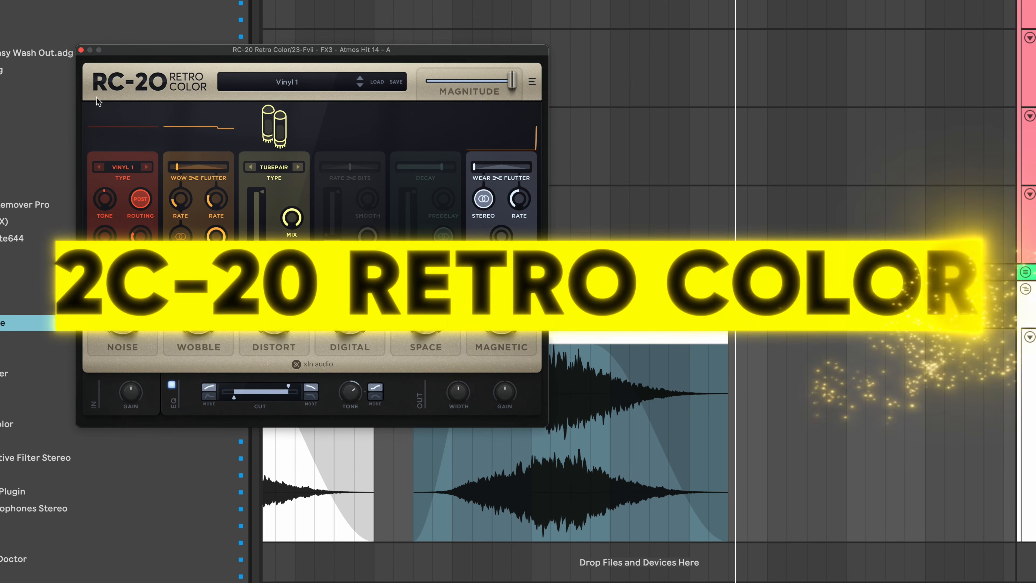